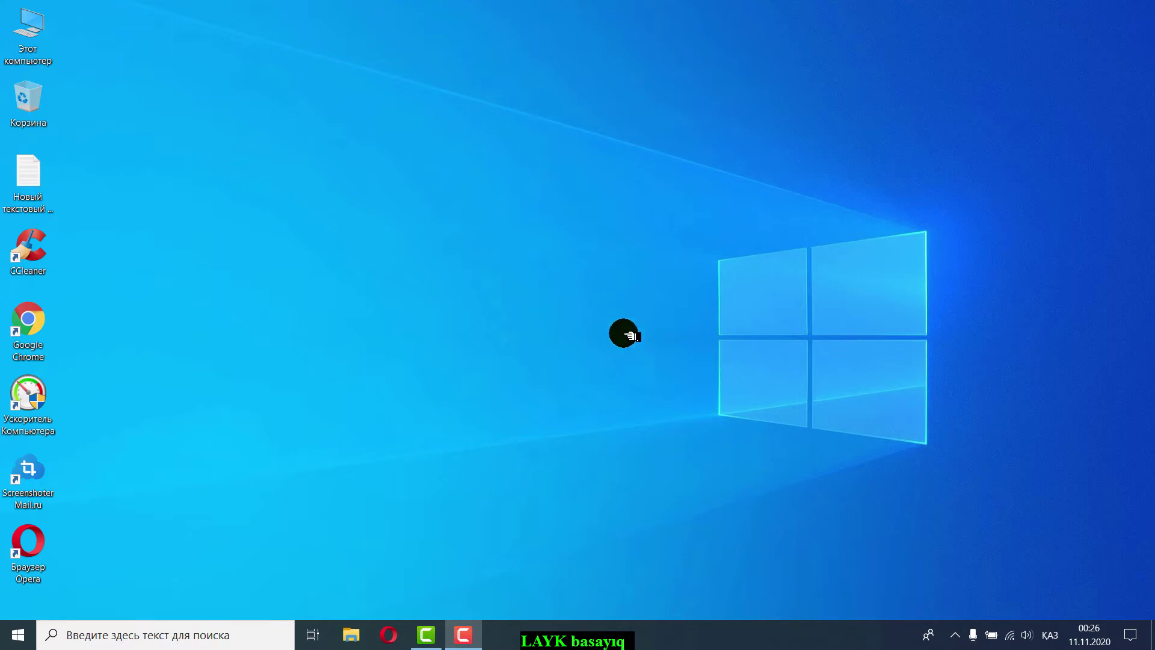
Open the Клипы capture settings in the Игры section of Windows Settings
left_click(18, 635)
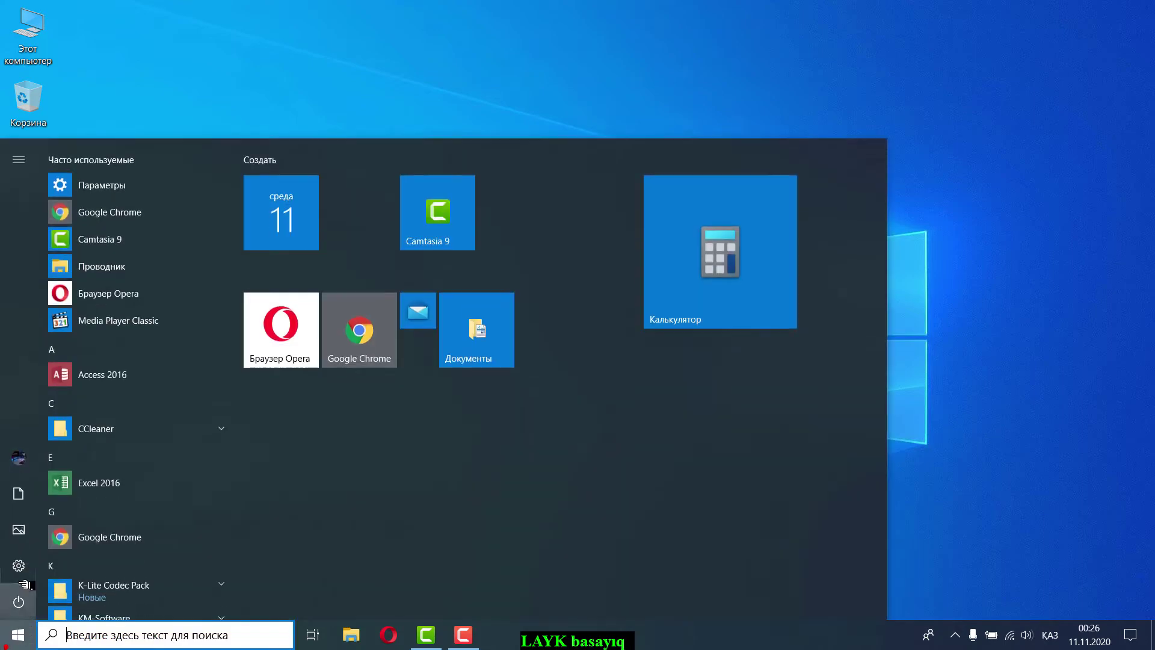
left_click(19, 566)
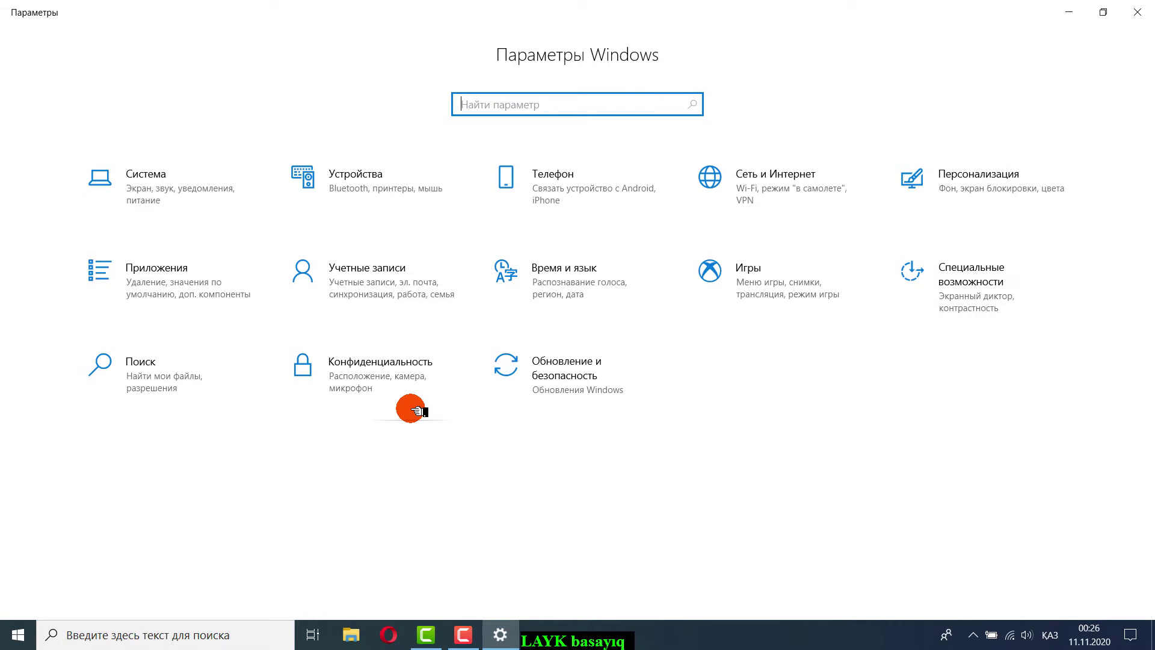
left_click(788, 271)
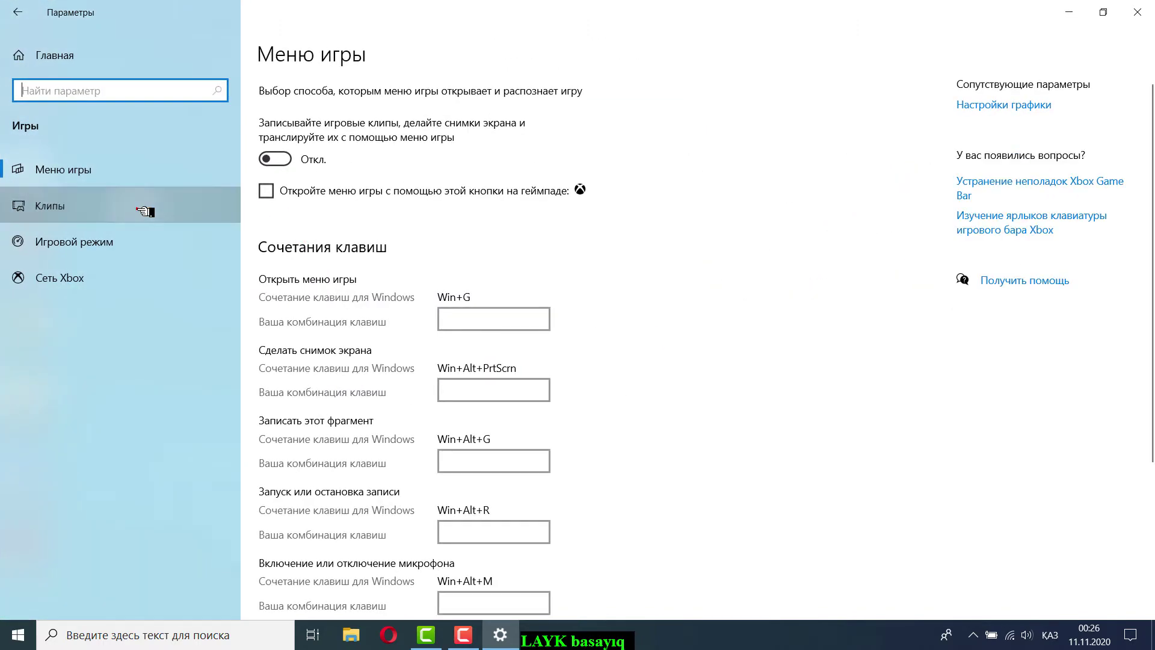
left_click(204, 205)
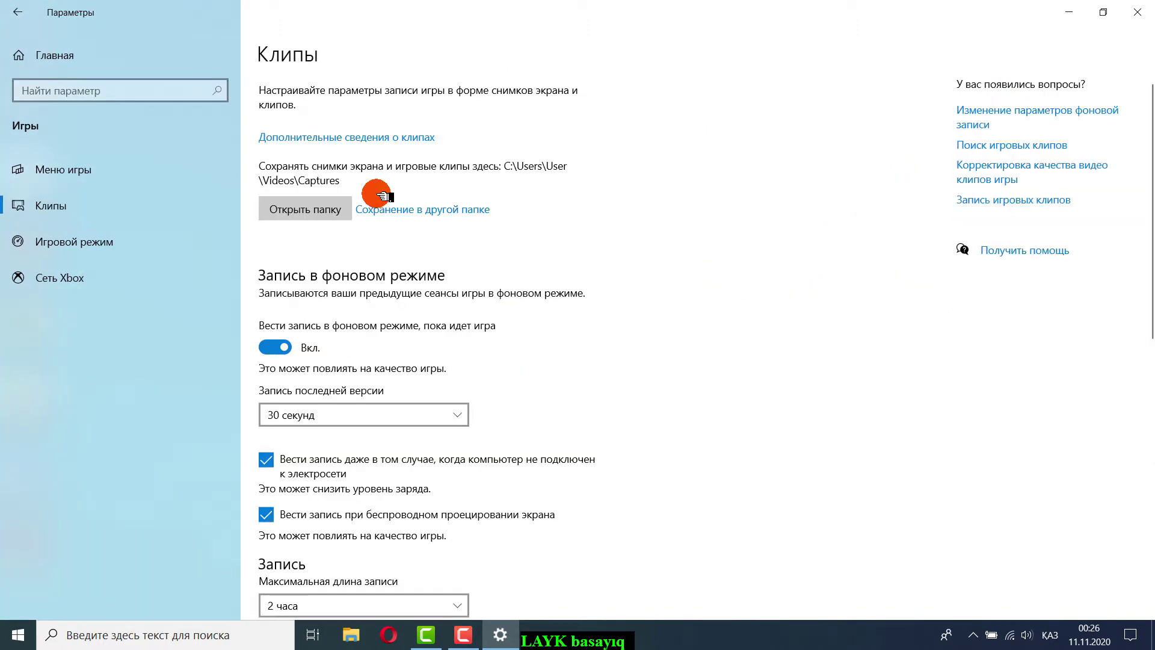
Open the Xbox help page on saving captures to another folder, close the surplus browser tabs and return to Windows Settings
left_click(439, 211)
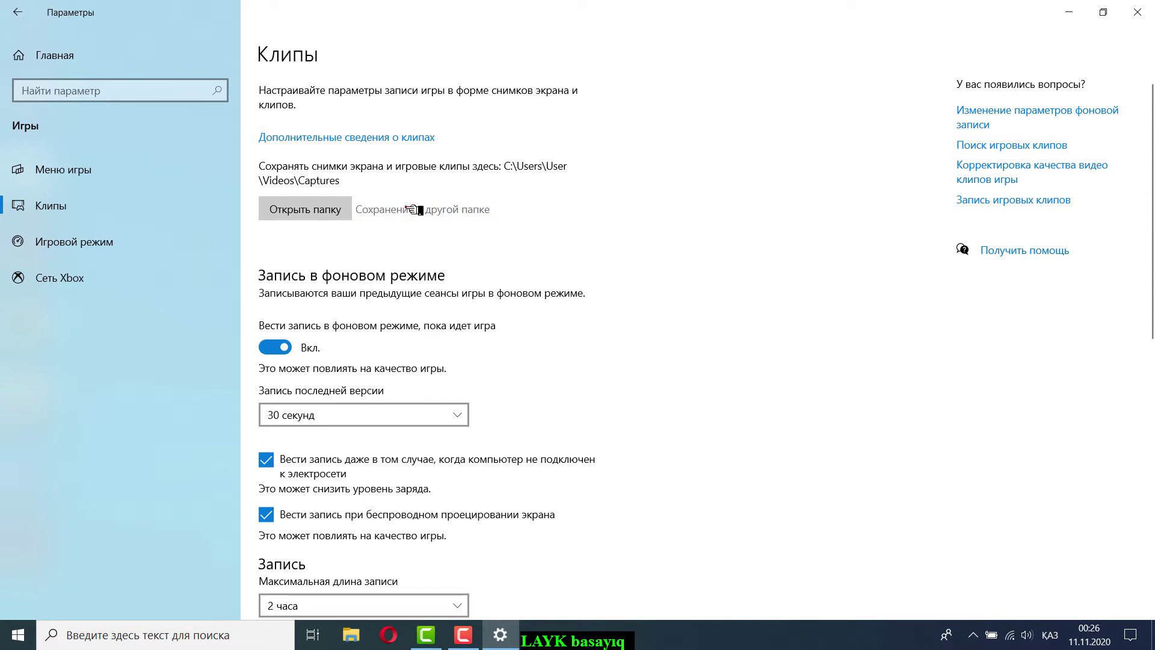
left_click(426, 221)
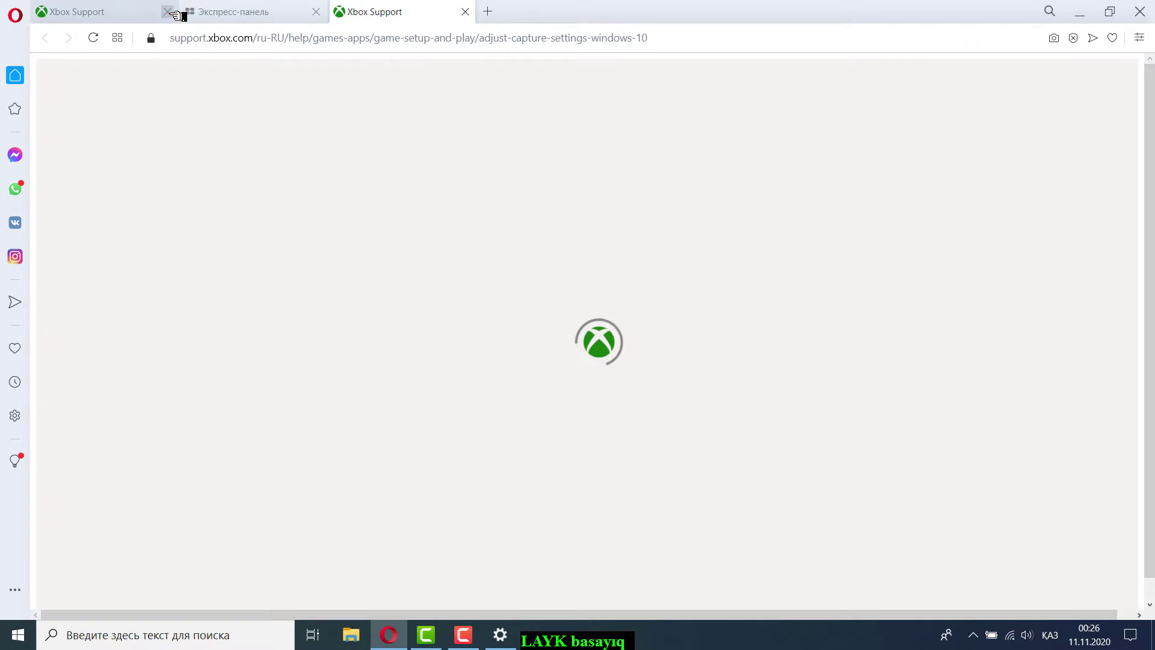
left_click(169, 12)
left_click(168, 12)
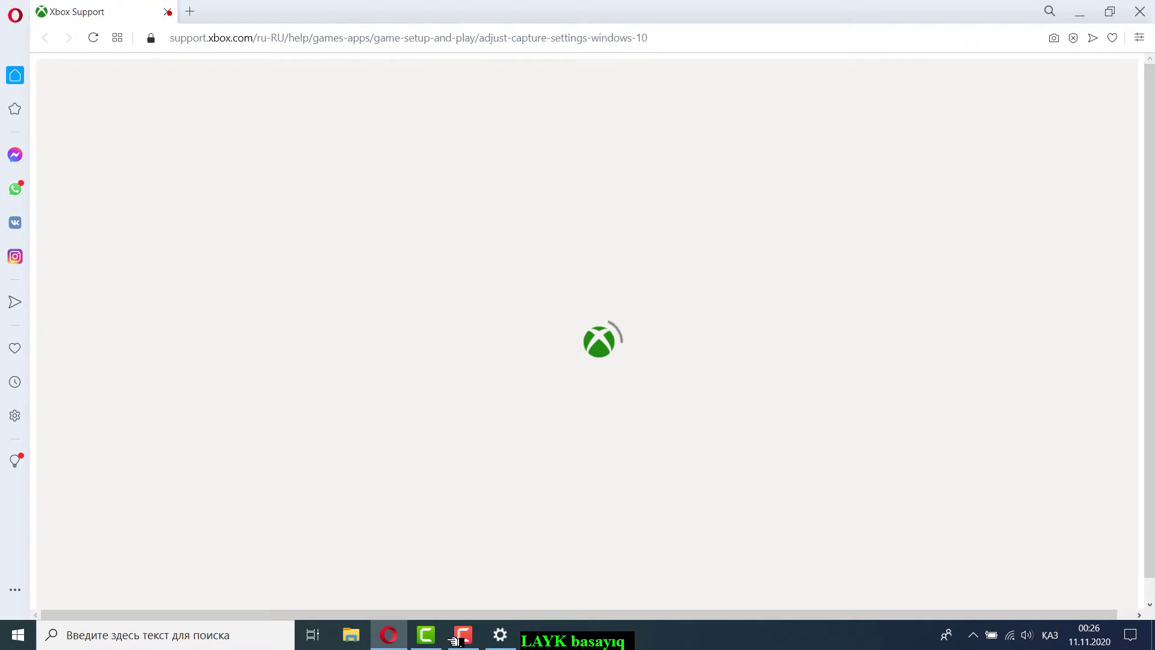
left_click(500, 634)
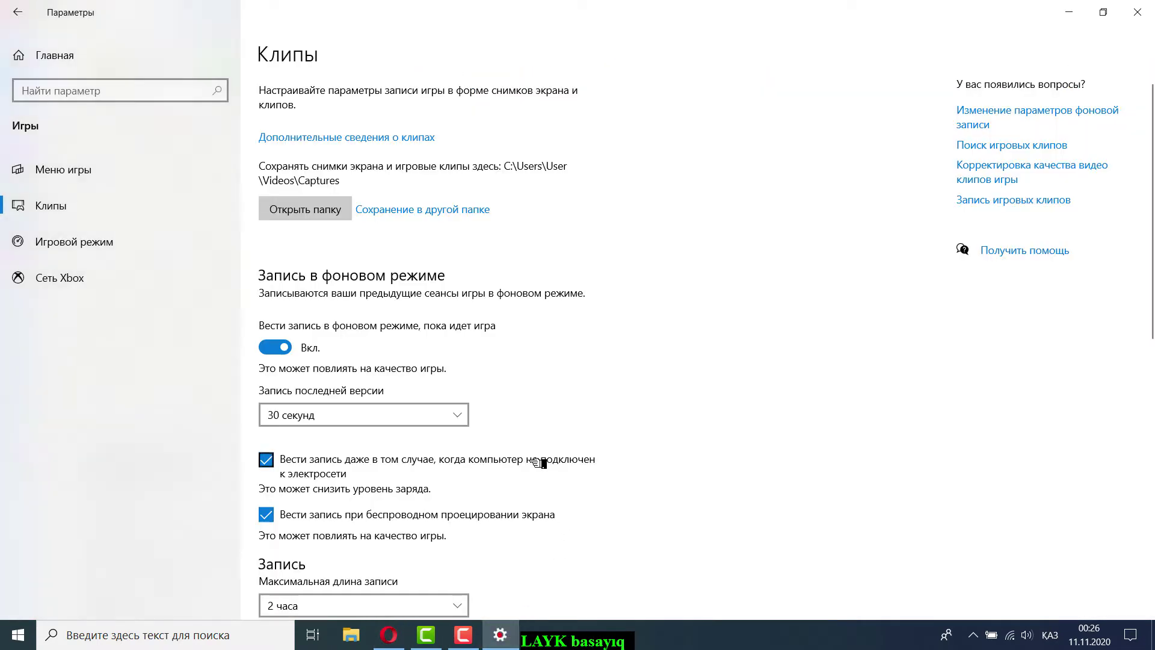
left_click(463, 634)
left_click(1129, 574)
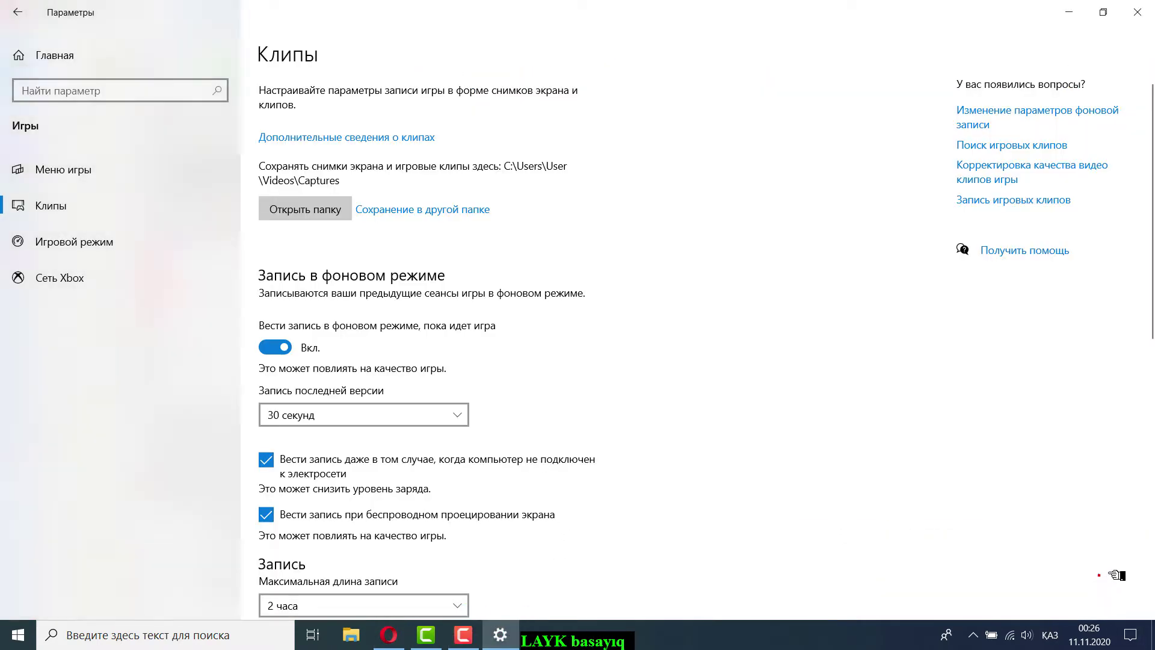
left_click(463, 636)
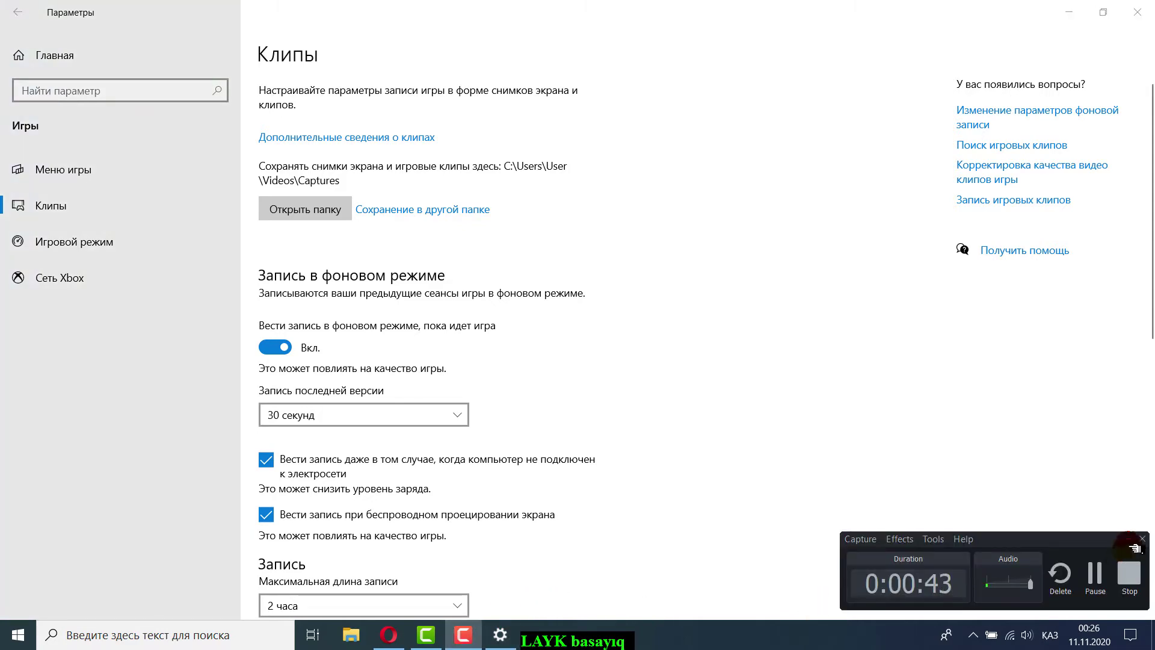
left_click(1133, 546)
View the Captures folder where screenshots and game clips are saved, and close it again
left_click(339, 213)
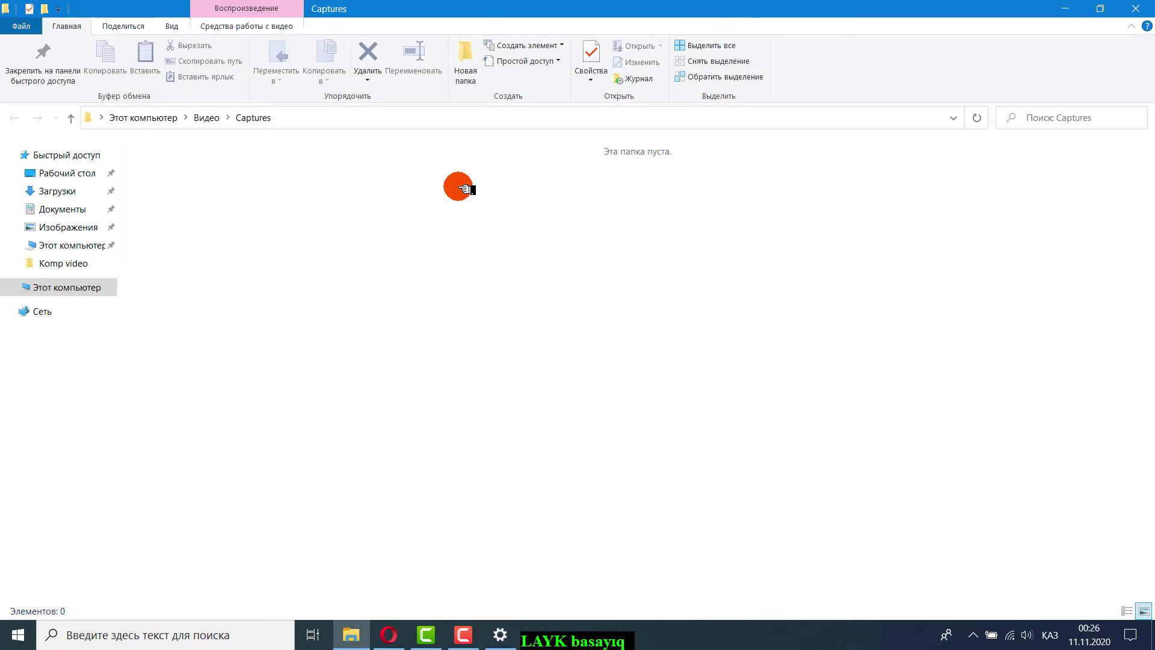
left_click(1102, 6)
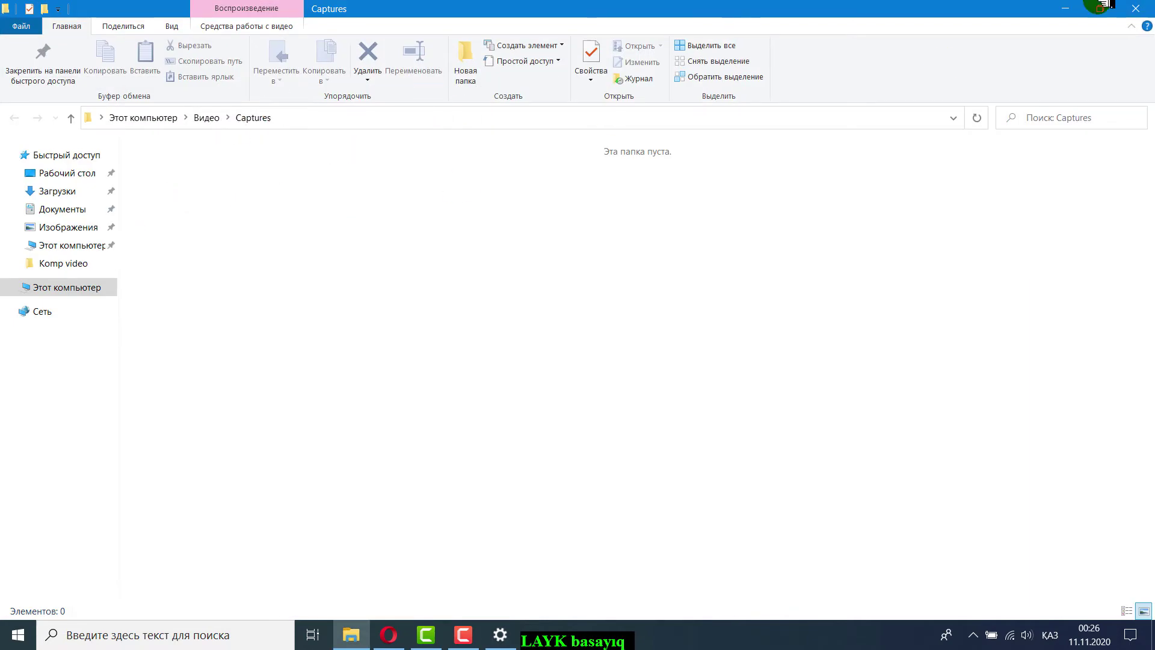
left_click(1136, 8)
left_click(393, 213)
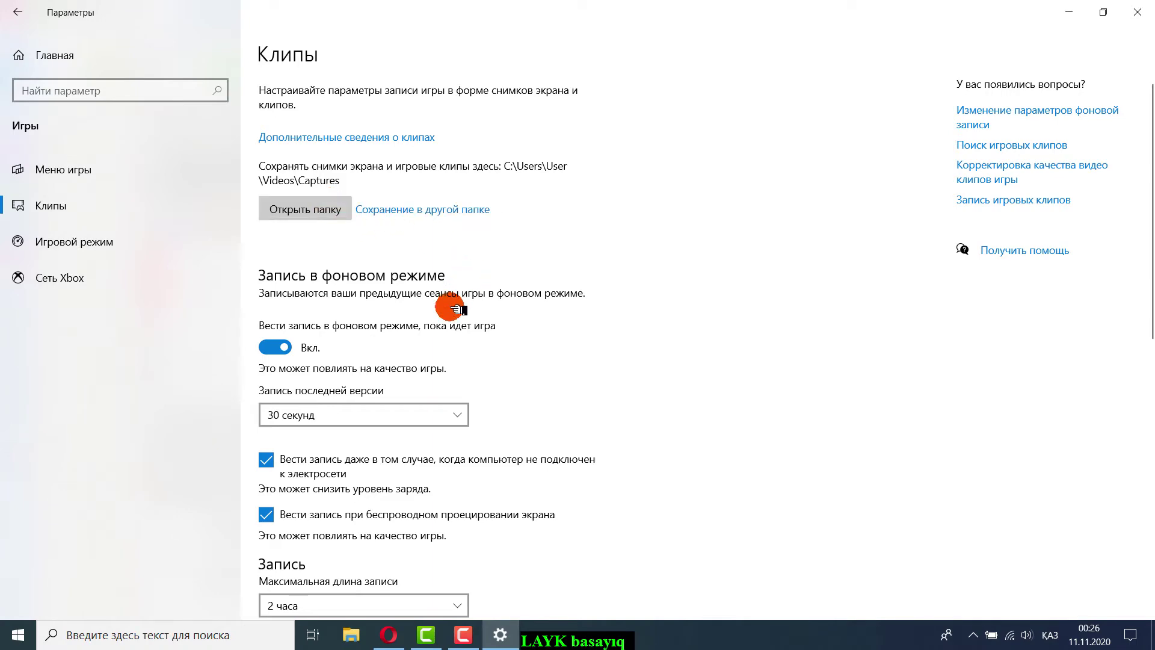
Set the maximum recording length for game clips to 4 hours (4 часа)
scroll(421, 271, "down", 3)
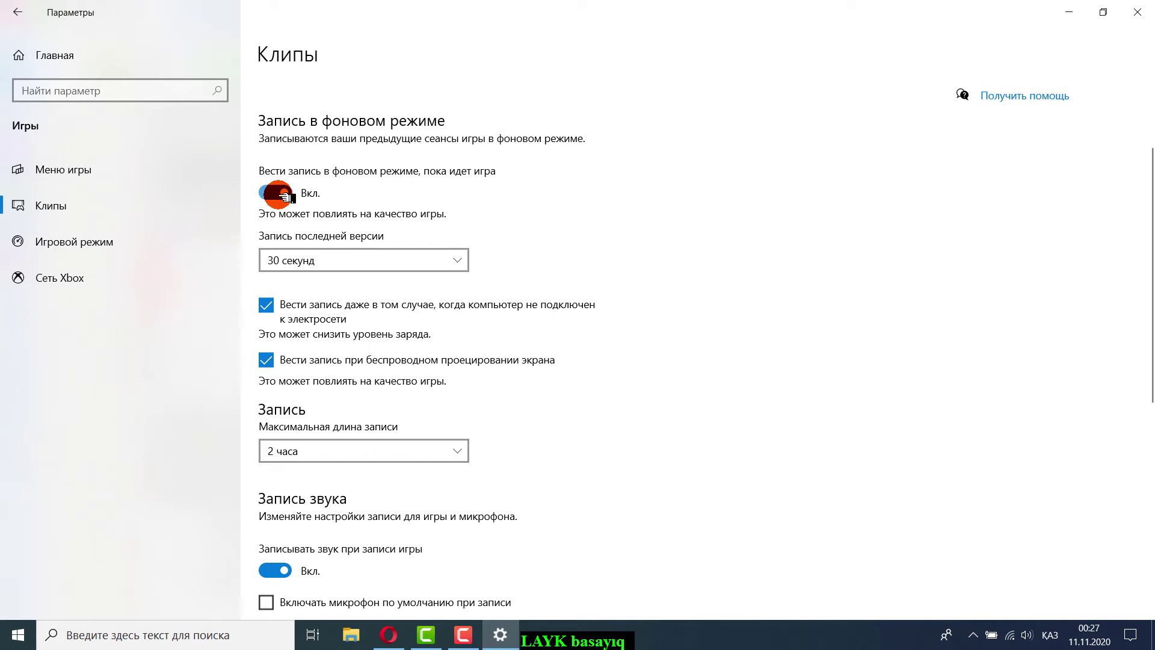
mouse_move(285, 195)
left_mouse_down()
mouse_move(335, 250)
mouse_move(376, 227)
mouse_move(392, 265)
mouse_move(368, 291)
mouse_move(359, 288)
mouse_move(409, 214)
left_mouse_up()
left_click(409, 214)
scroll(402, 206, "down", 3)
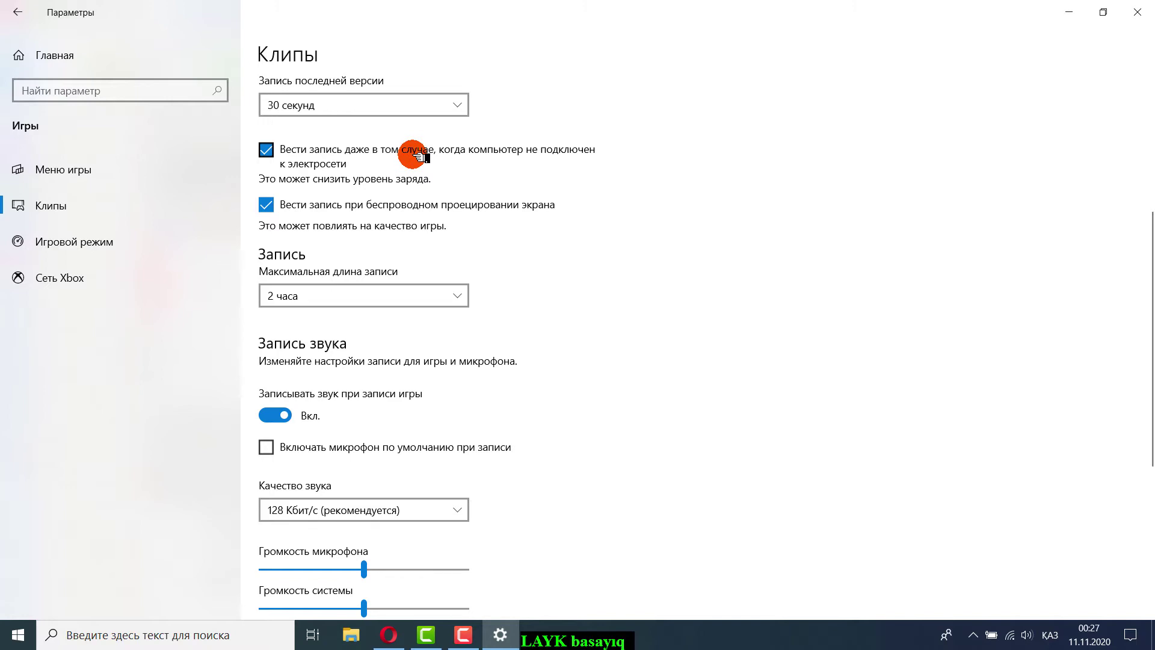
left_click(383, 208)
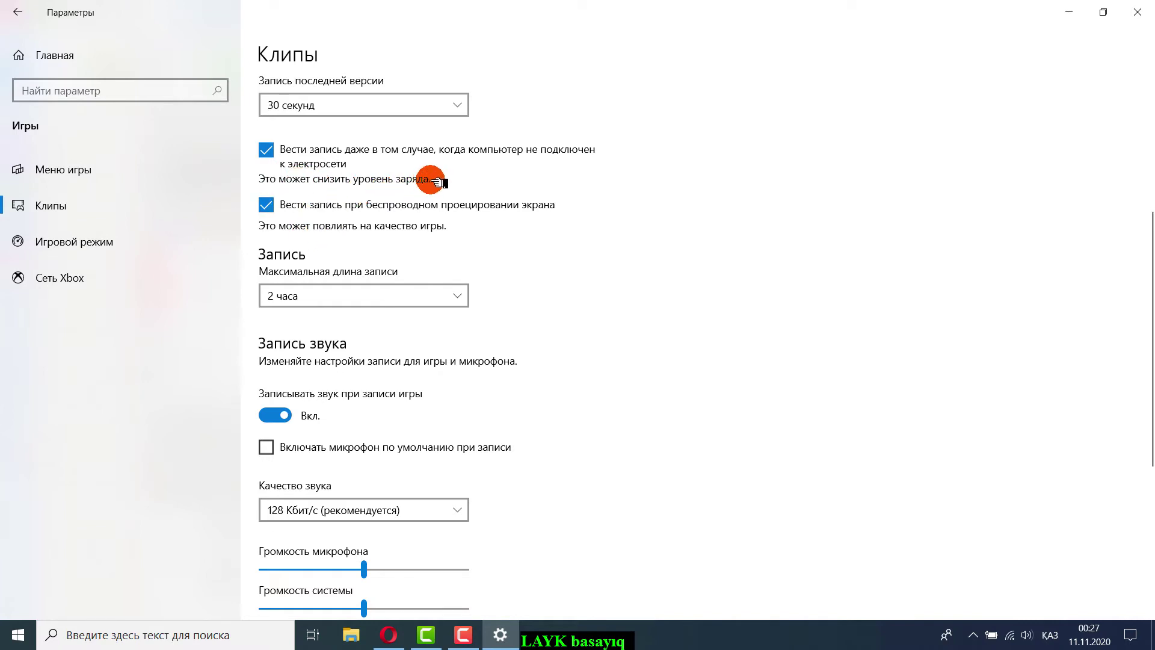
scroll(554, 236, "down", 3)
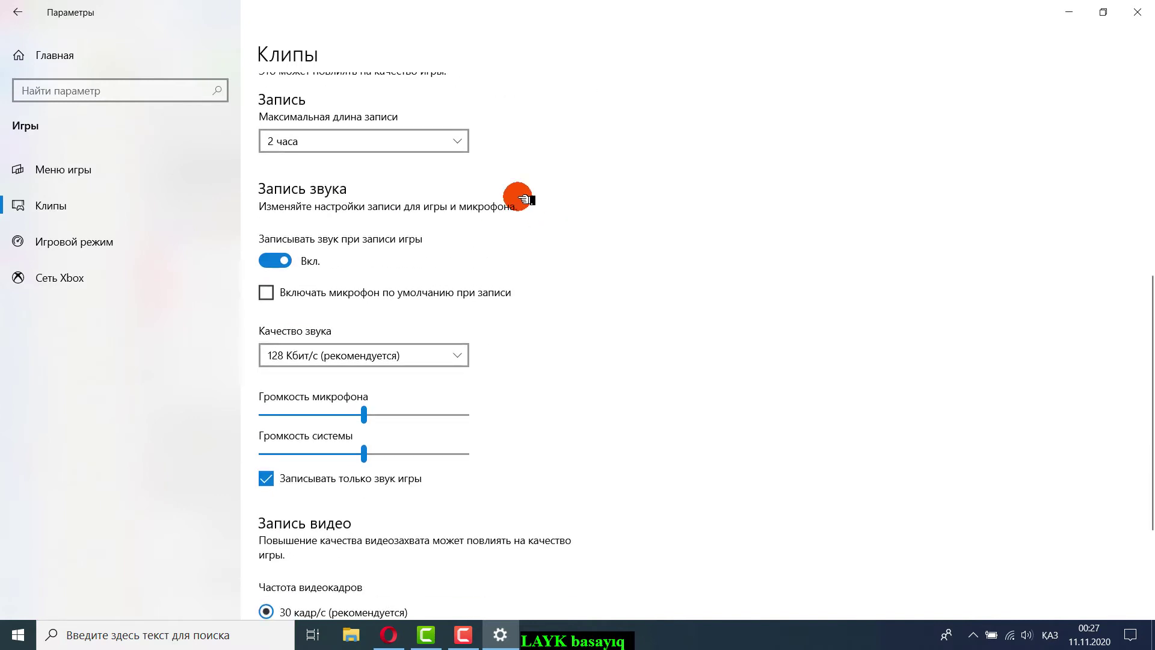
left_click(450, 142)
left_click(404, 174)
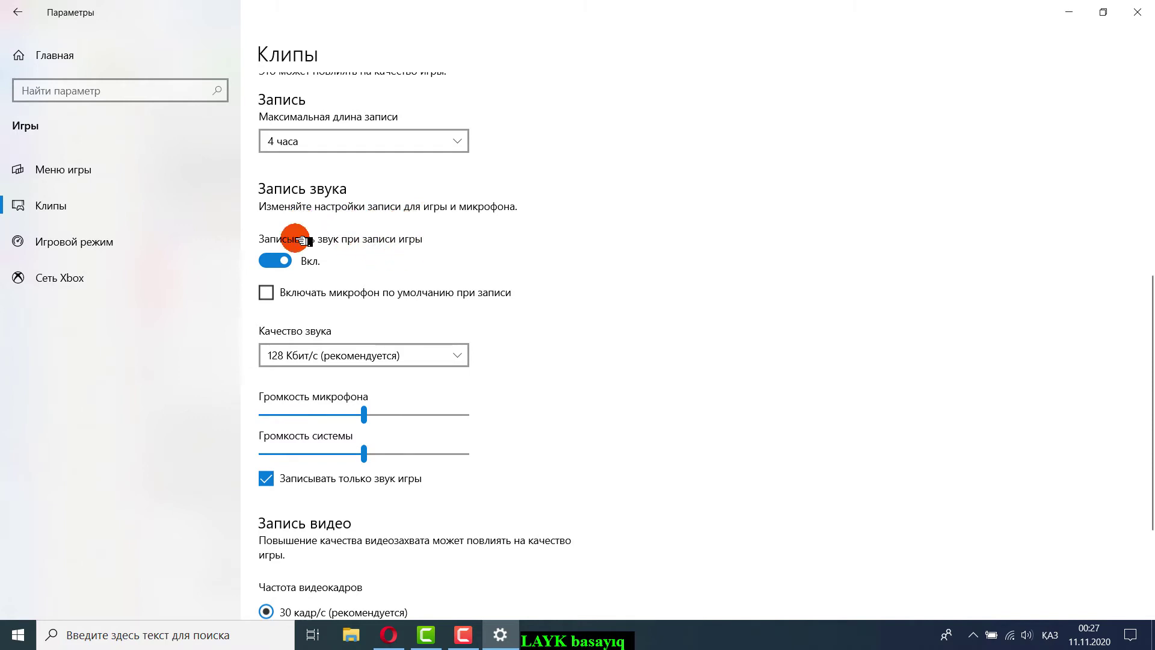
Turn audio recording during game capture off and back on
left_click(275, 261)
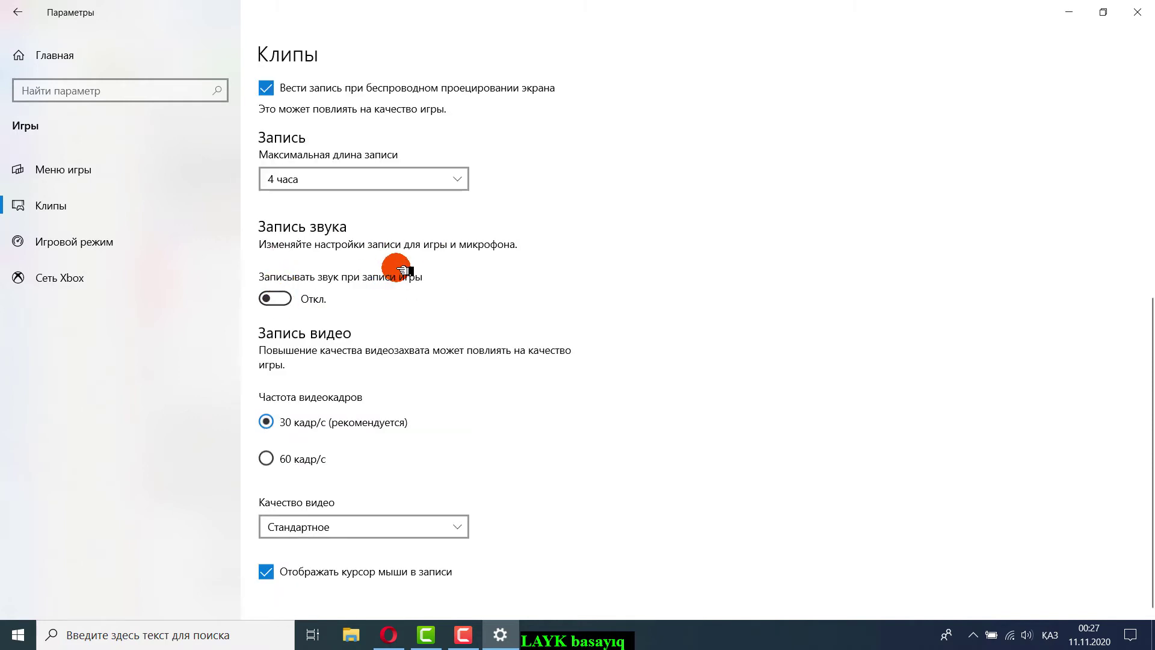
left_click(280, 297)
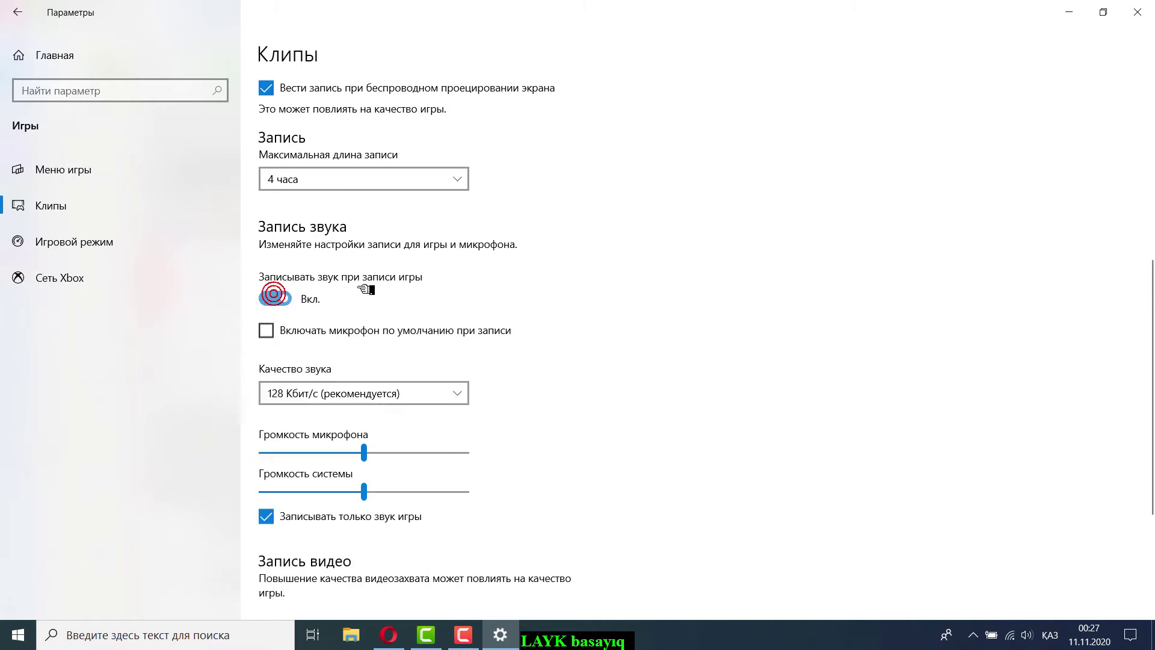
Try the 192 Кбит/с and 160 Кбит/с audio qualities and restore 128 Кбит/с (рекомендуется)
left_click(348, 390)
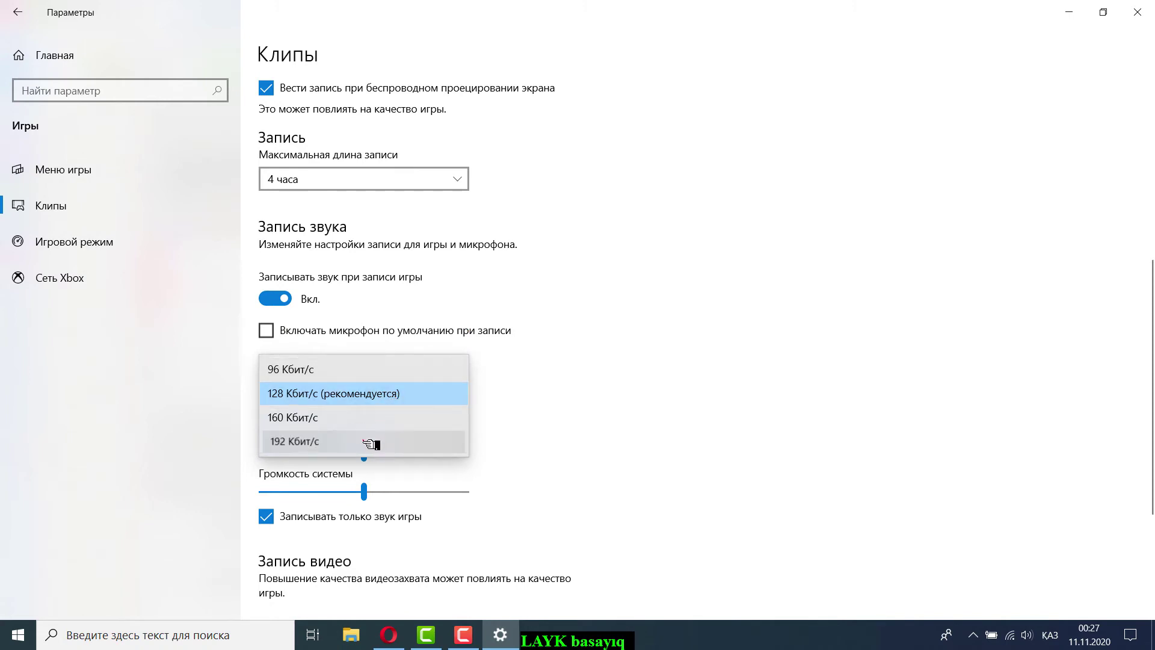
left_click(369, 442)
left_click(362, 398)
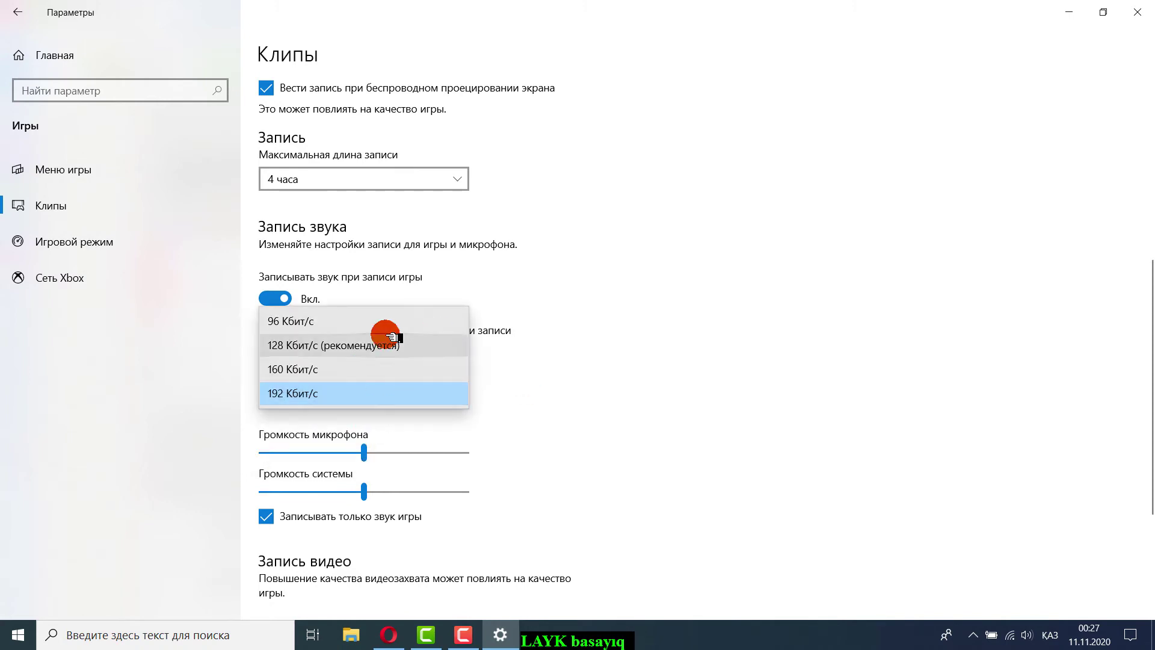
left_click(370, 368)
left_click(340, 397)
left_click(355, 369)
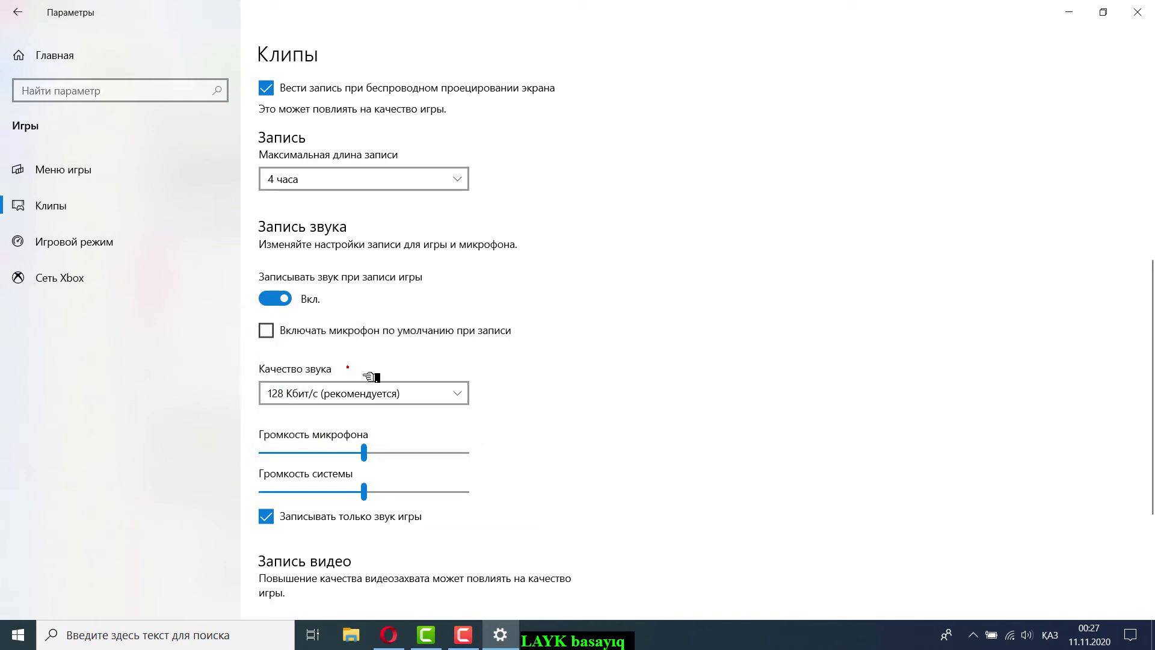
left_click(361, 394)
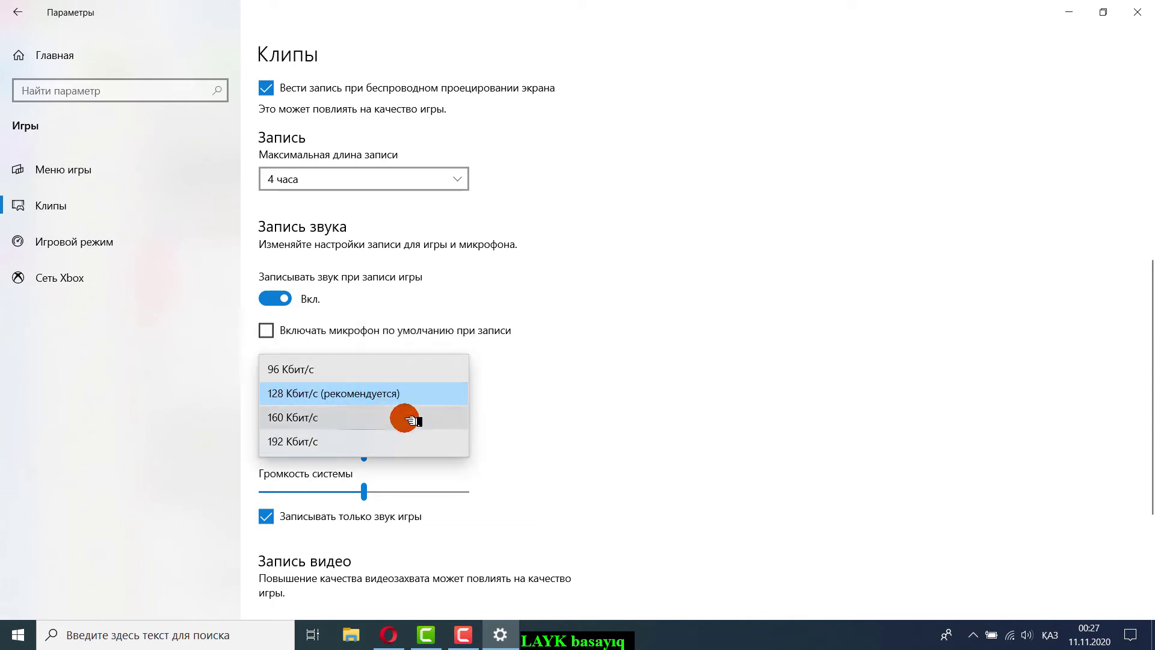
left_click(409, 400)
Try a video frame rate of 60 кадр/с and switch back to 30 кадр/с (рекомендуется)
scroll(489, 313, "down", 4)
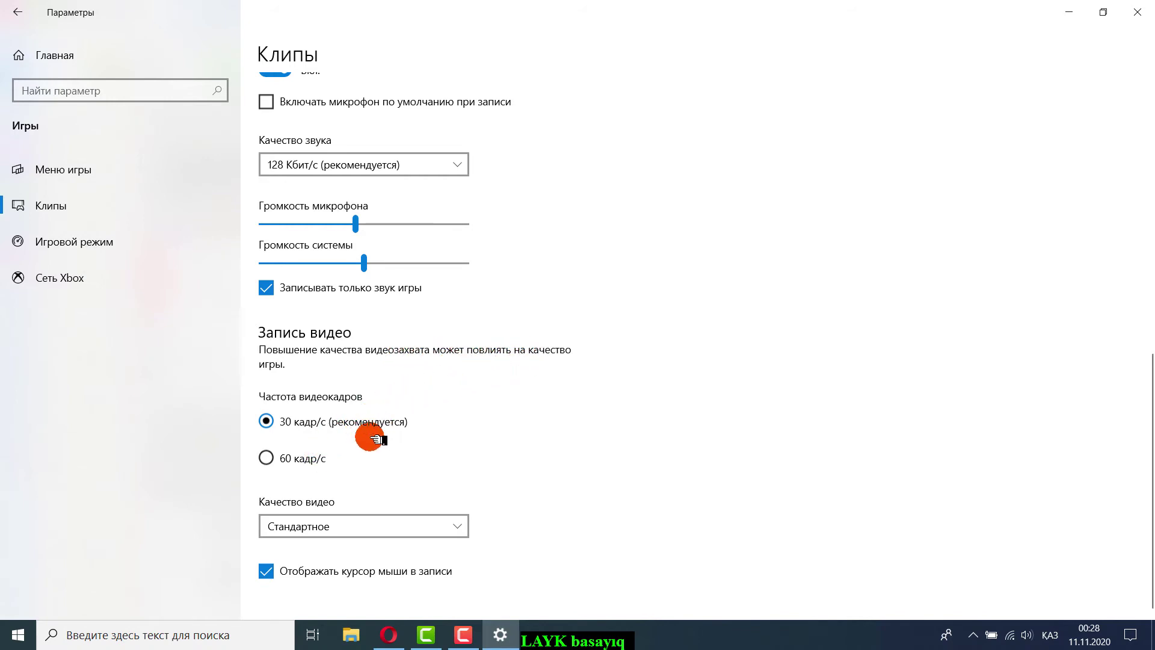
left_click(304, 459)
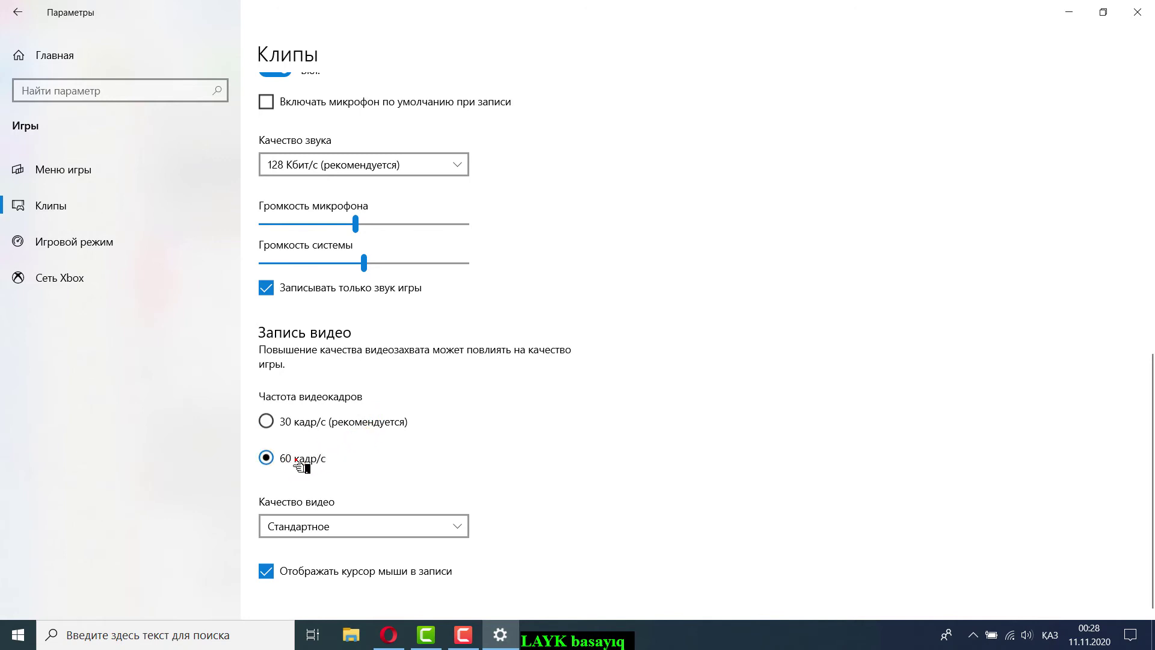
left_click(367, 523)
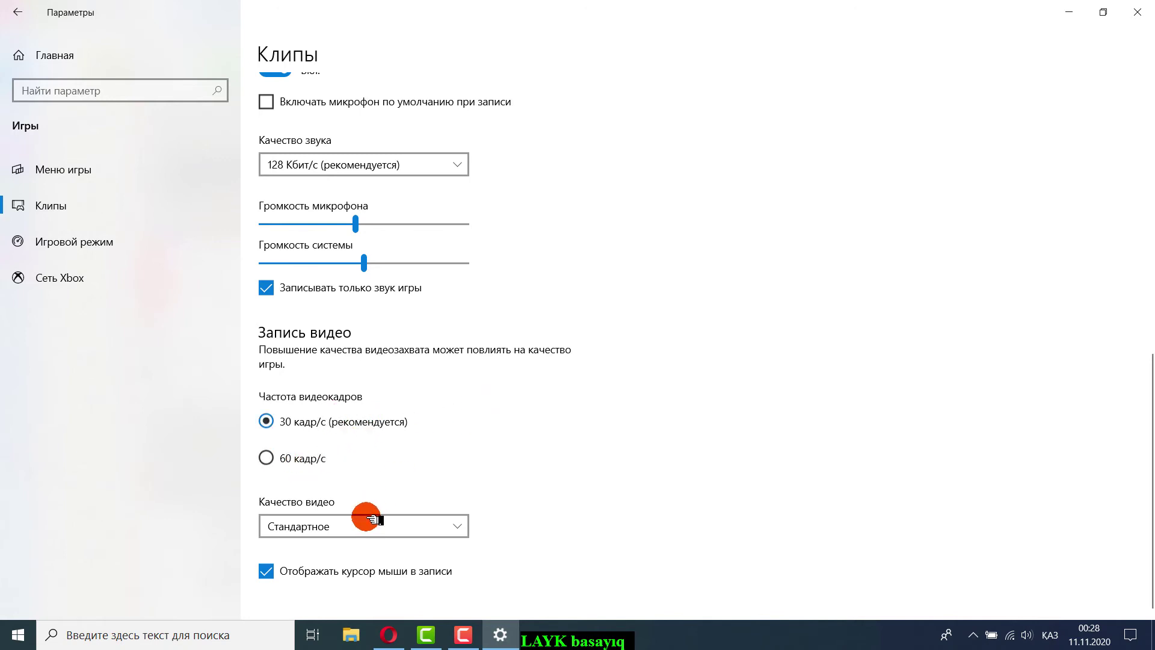
Try the Высокое video quality and restore Стандартное
left_click(443, 526)
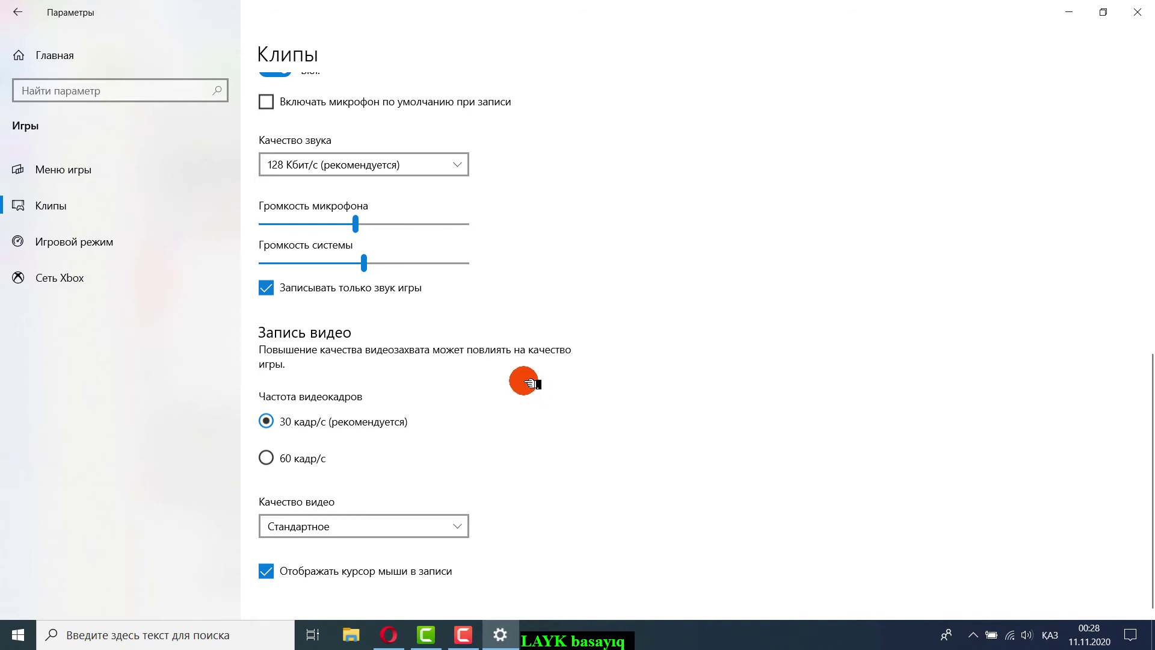
left_click(402, 525)
left_click(382, 549)
left_click(399, 526)
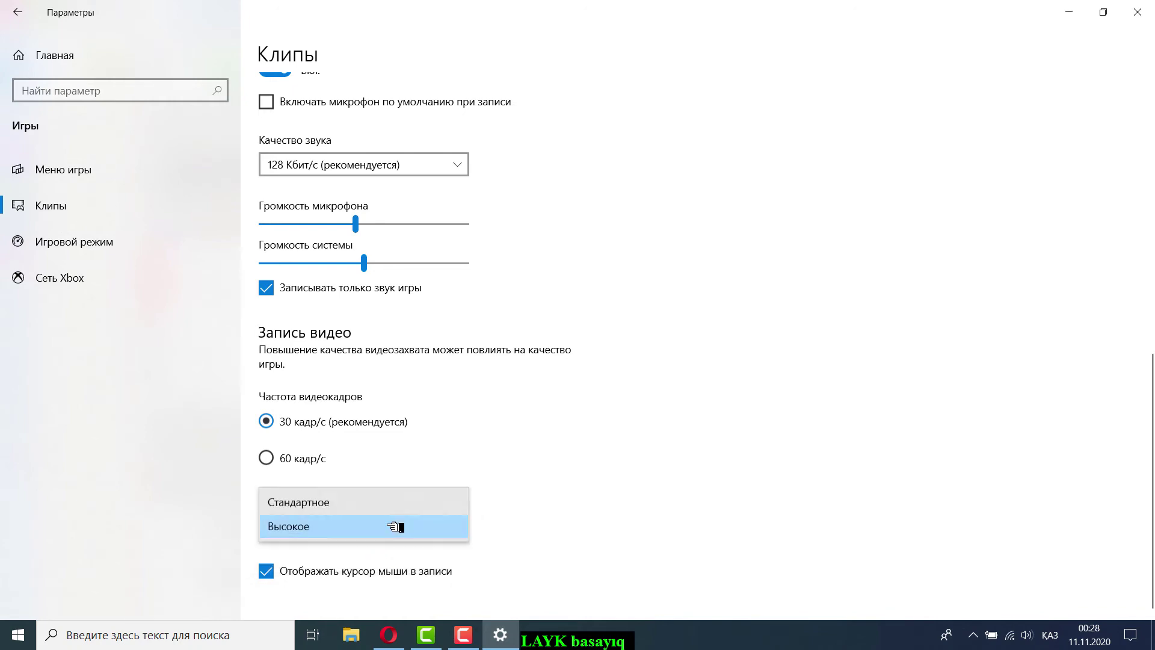
left_click(359, 503)
Review the capture settings on the Клипы page, from the save folder to the video recording options
scroll(532, 461, "up", 10)
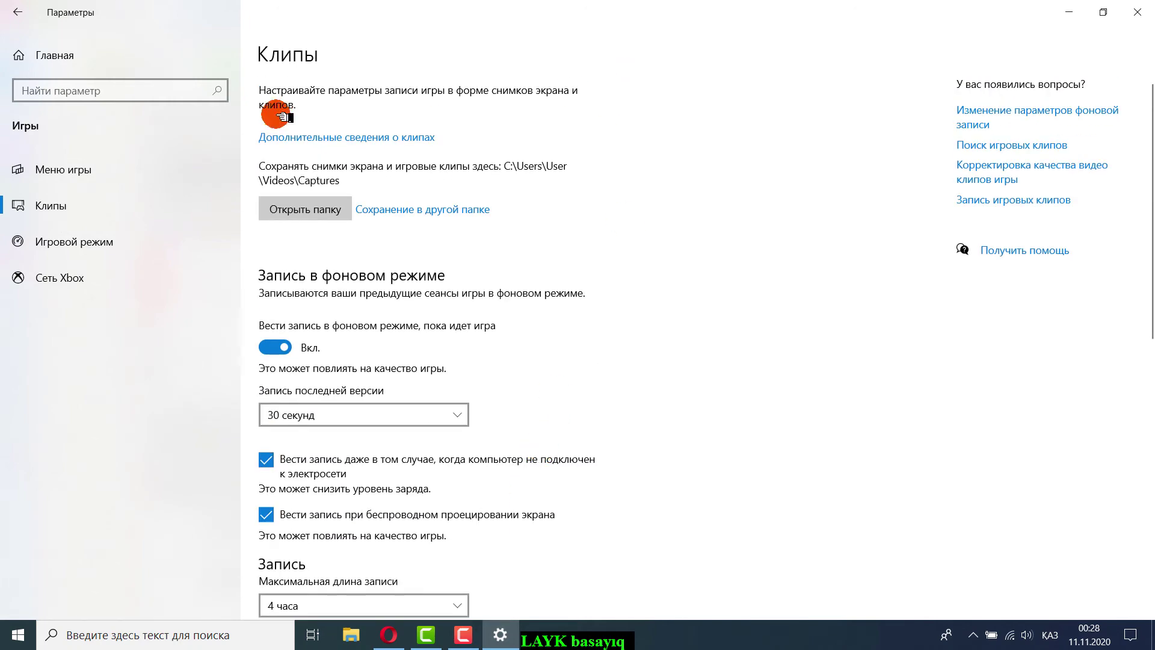
left_click(151, 168)
left_click(117, 199)
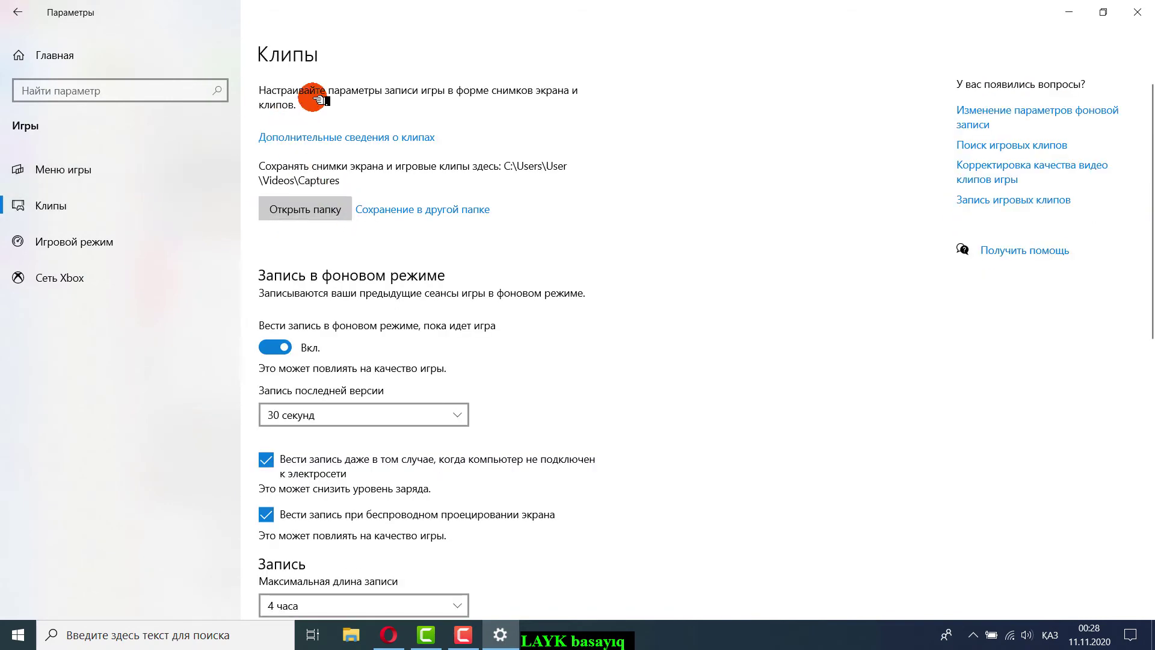
scroll(536, 235, "down", 5)
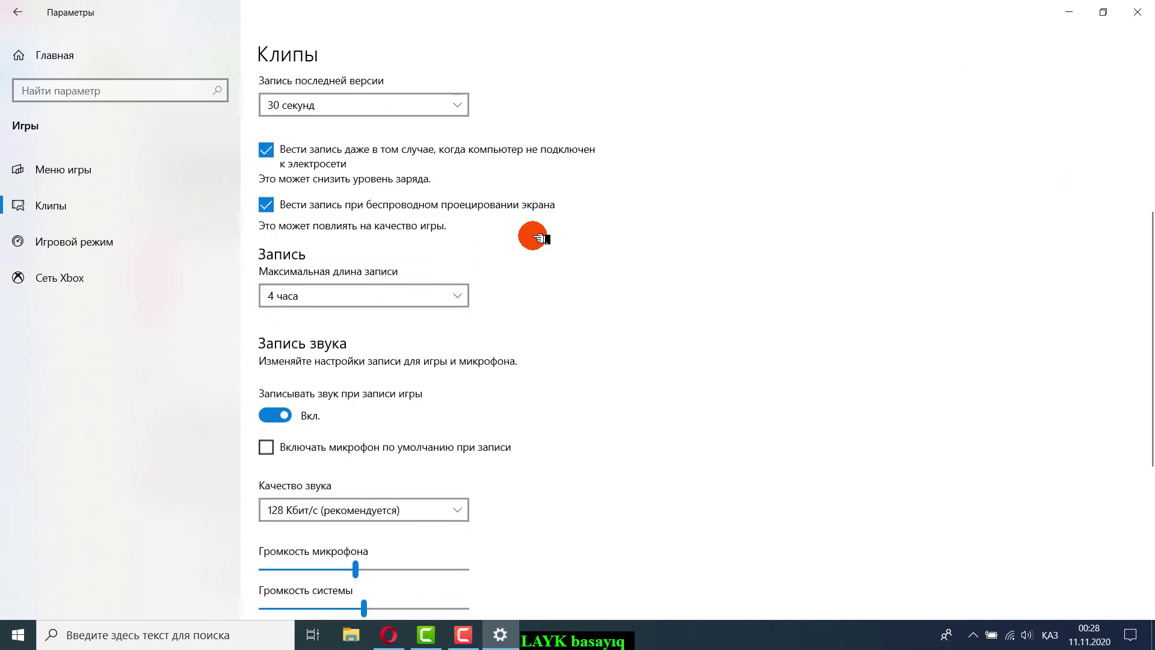
scroll(537, 238, "down", 6)
scroll(537, 236, "up", 10)
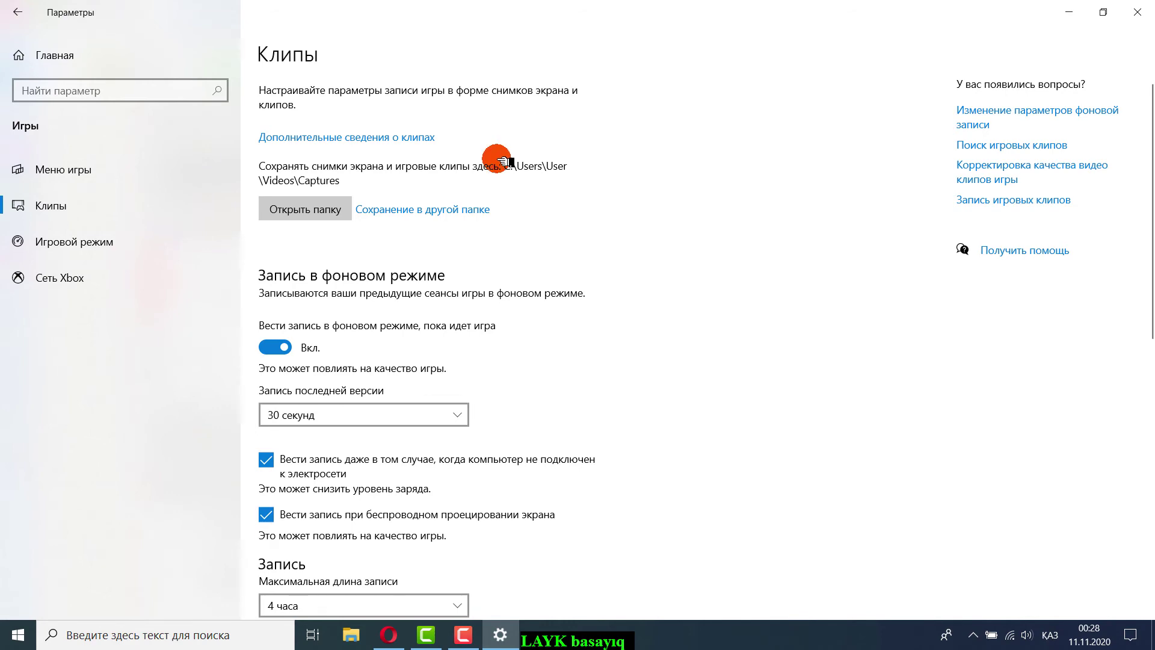
scroll(397, 328, "down", 11)
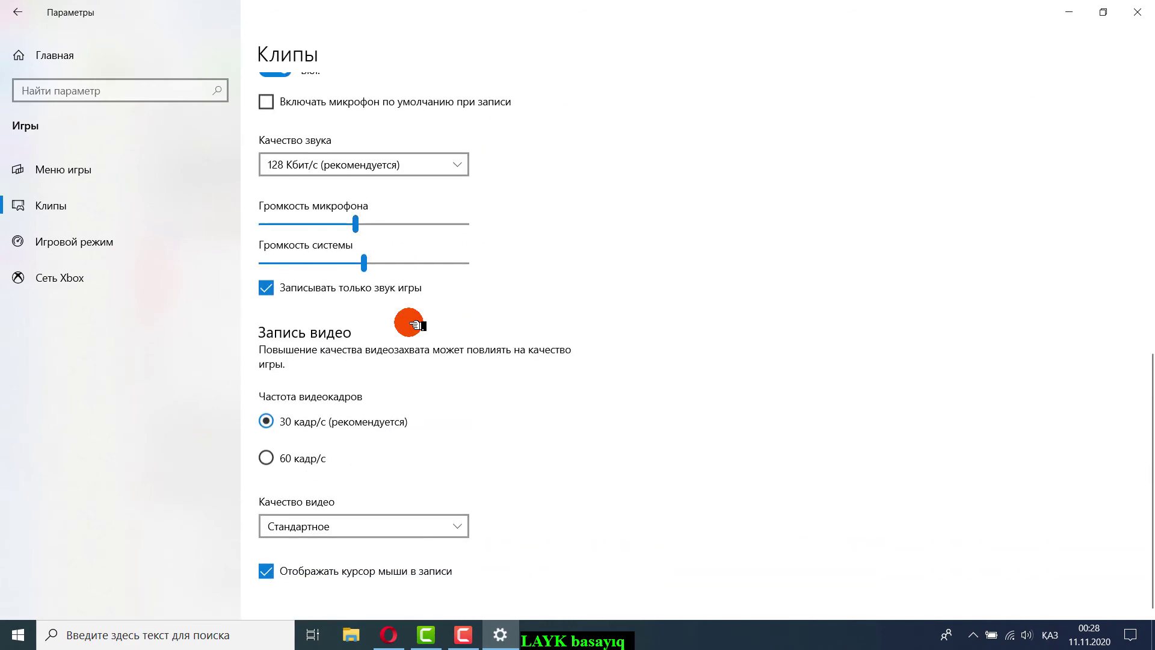
scroll(413, 314, "up", 10)
scroll(415, 325, "up", 3)
Switch to the Opera browser and open an empty tab beside the Xbox support article on clip capture settings
left_click(389, 635)
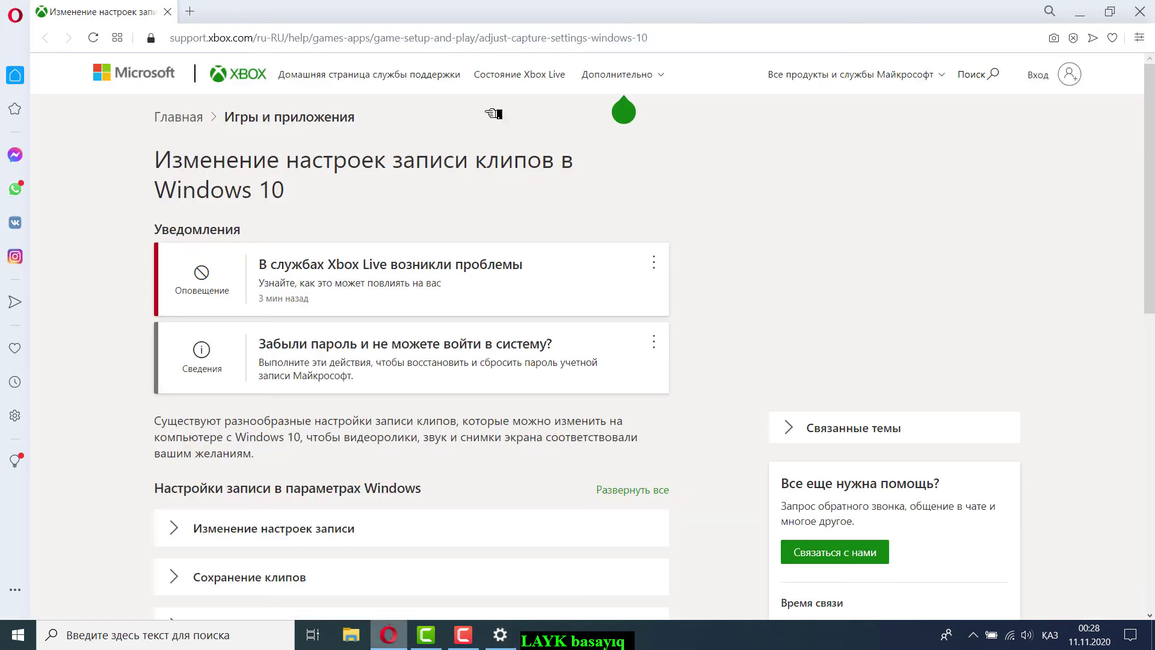
left_click(190, 11)
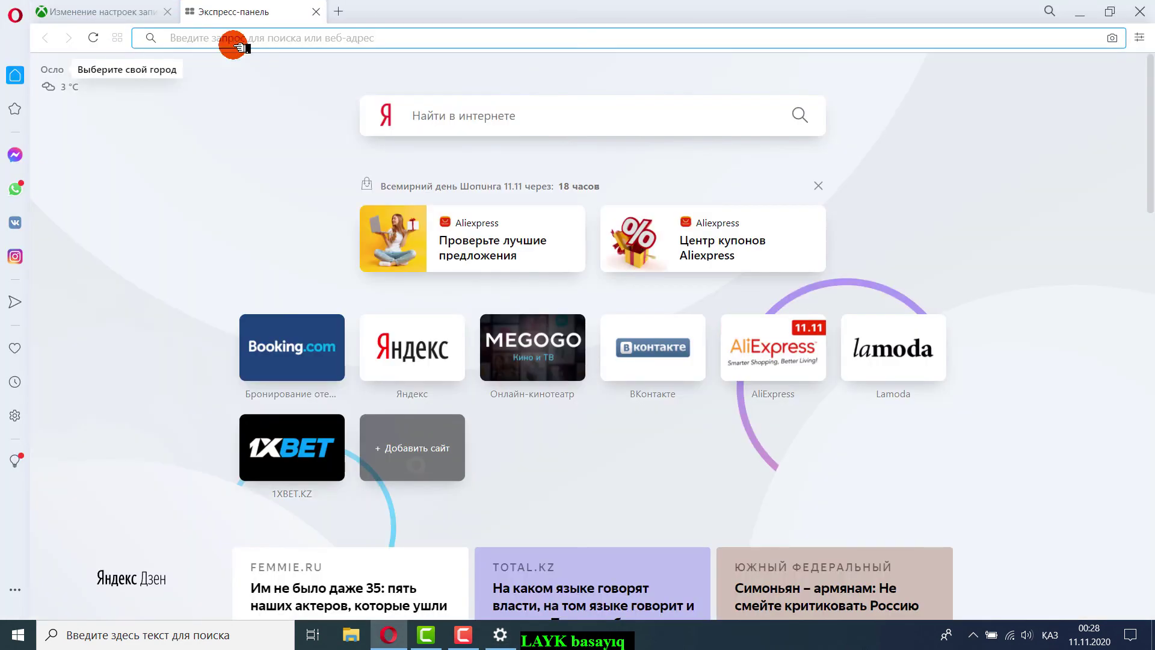
left_click(121, 7)
left_click(238, 4)
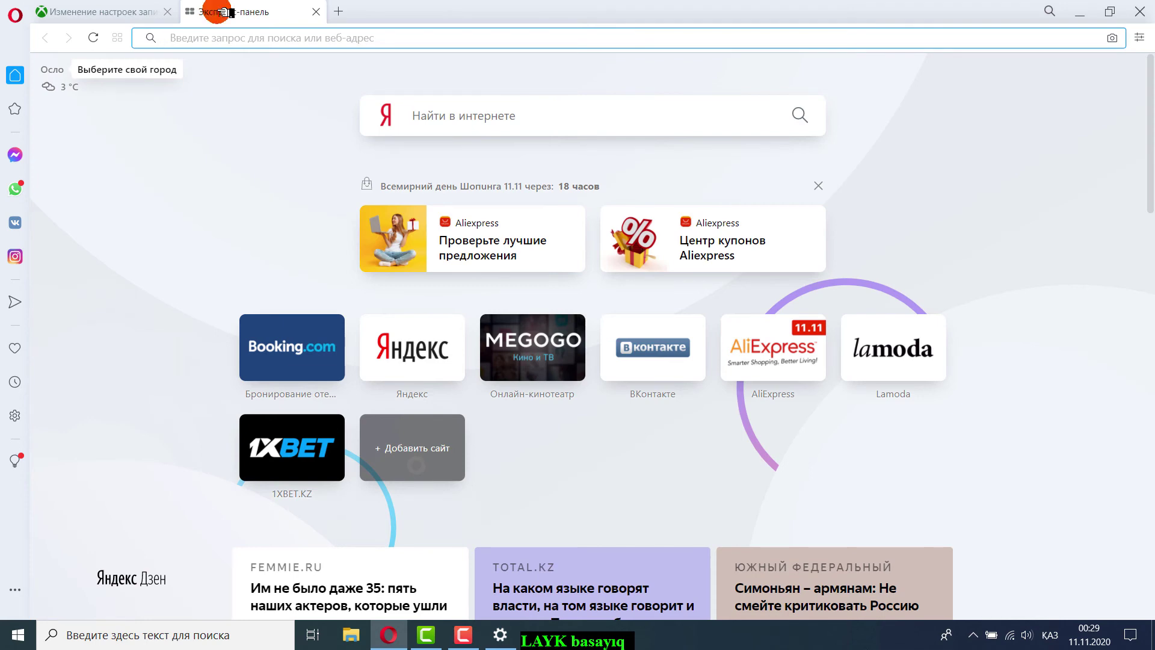
left_click(103, 11)
left_click(212, 5)
key("ctrl+Tab")
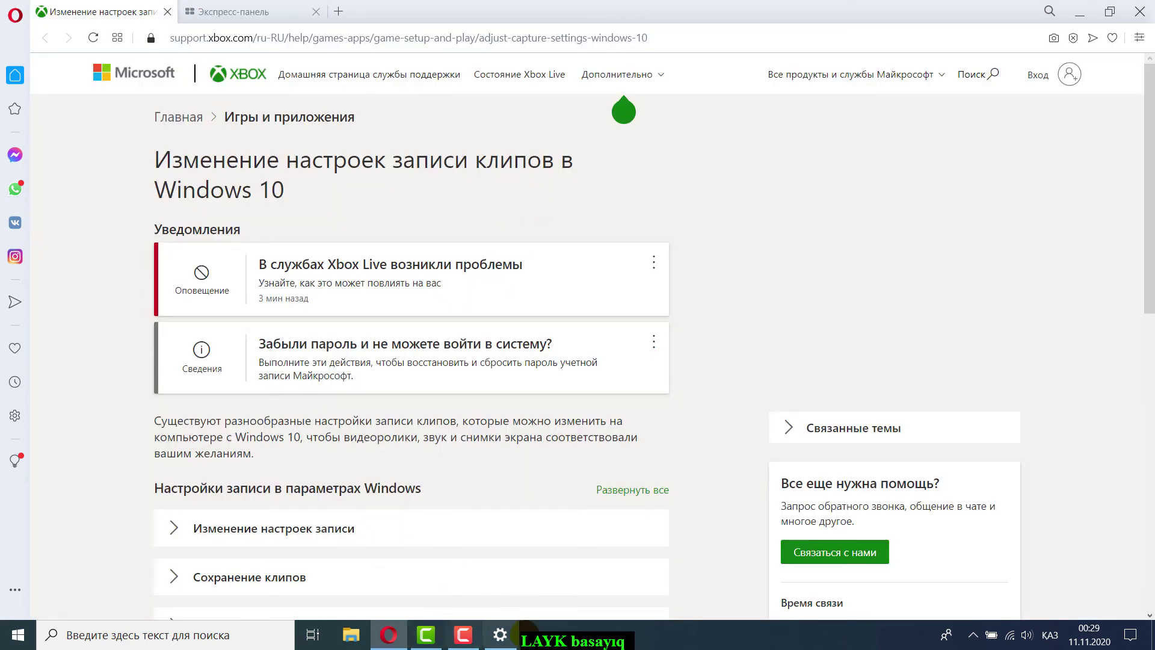
Return to Windows Settings, open the Дополнительные сведения о клипах link, and close the other two browser tabs
left_click(499, 634)
left_click_drag(445, 138, 385, 142)
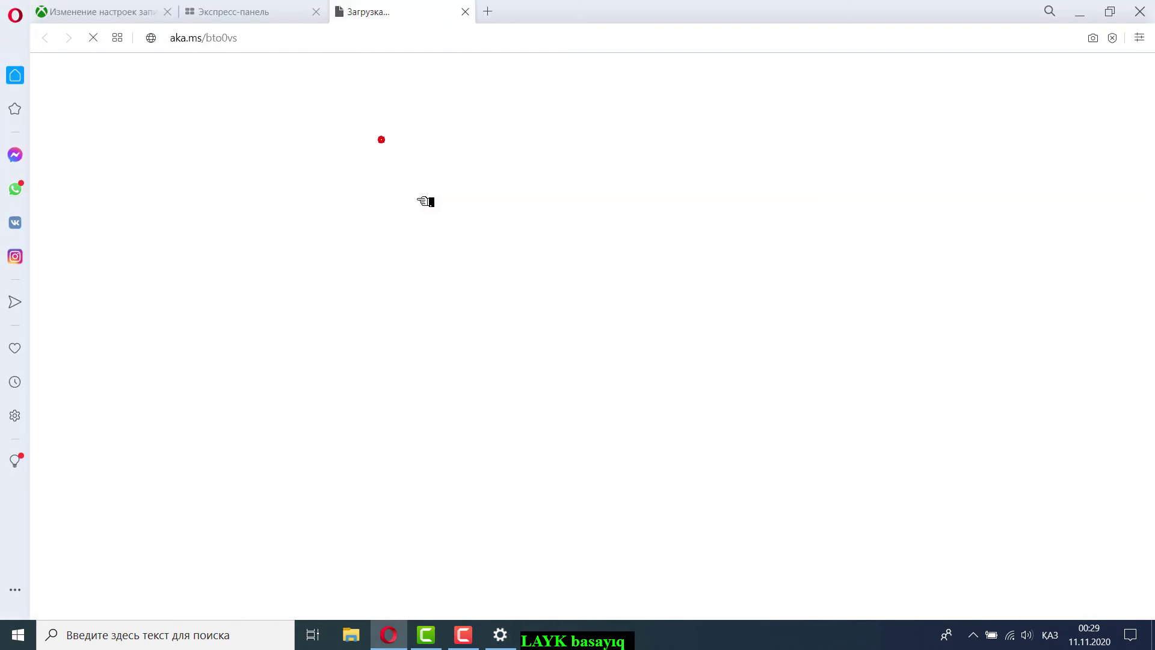
left_click(192, 8)
left_click(161, 12)
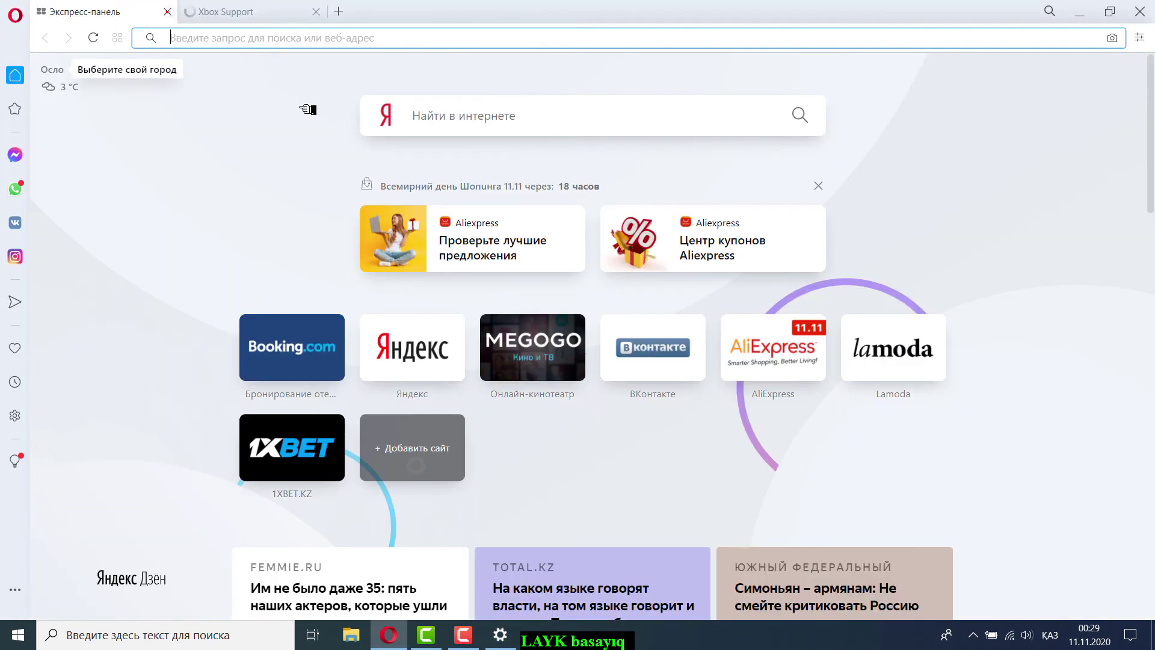
left_click(167, 11)
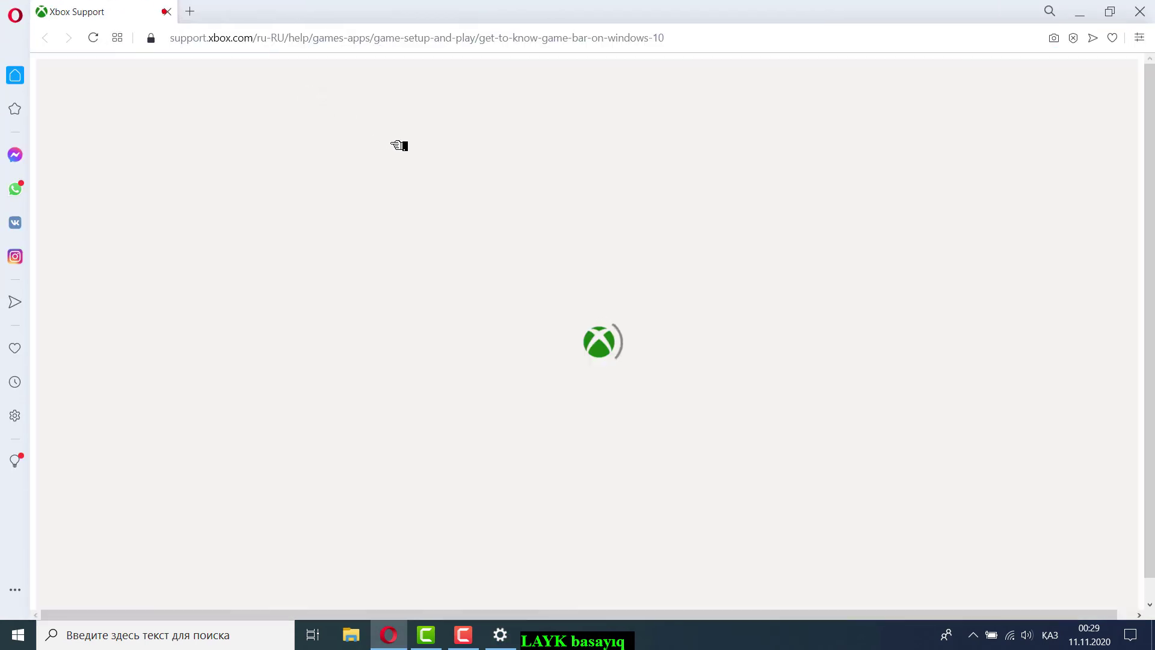
Read the Xbox Game Bar article, expanding Открытие панели Xbox Game Bar, Все избранные игровые функции в одном месте and Играйте по своим правилам
left_click(392, 145)
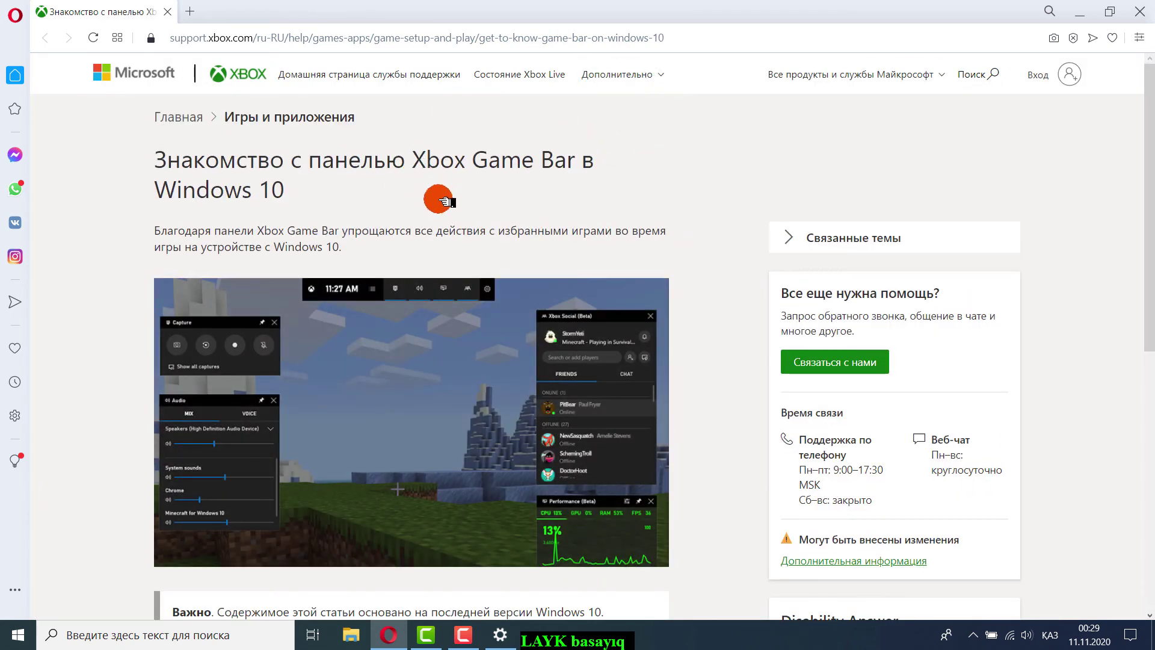
scroll(424, 252, "down", 8)
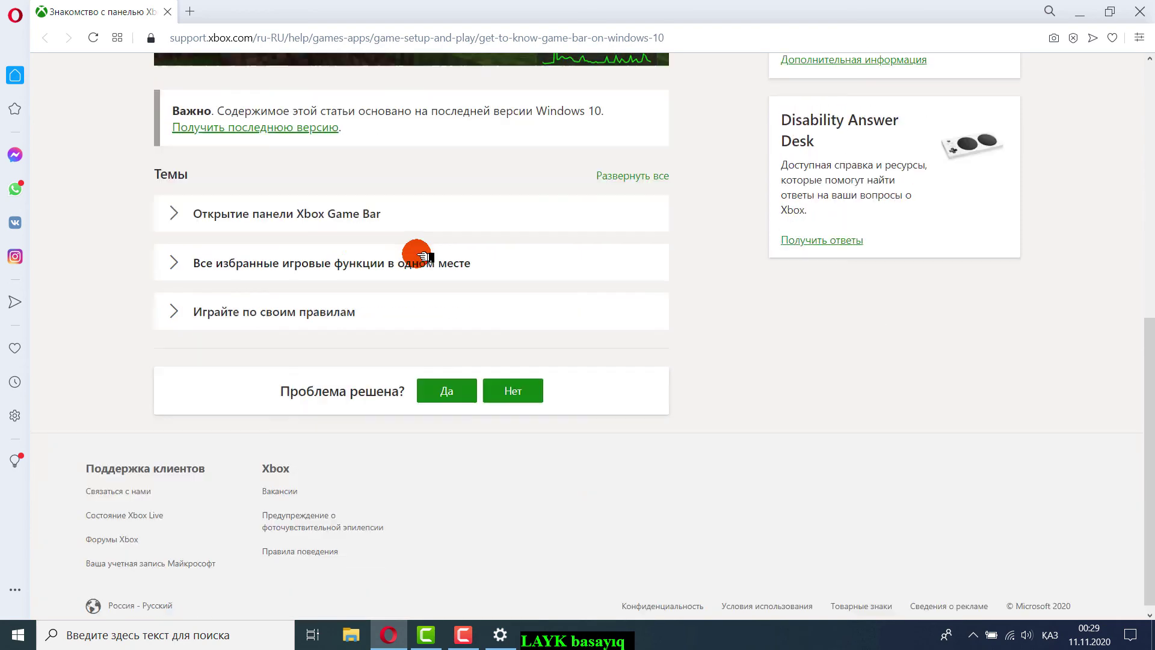
left_click(360, 212)
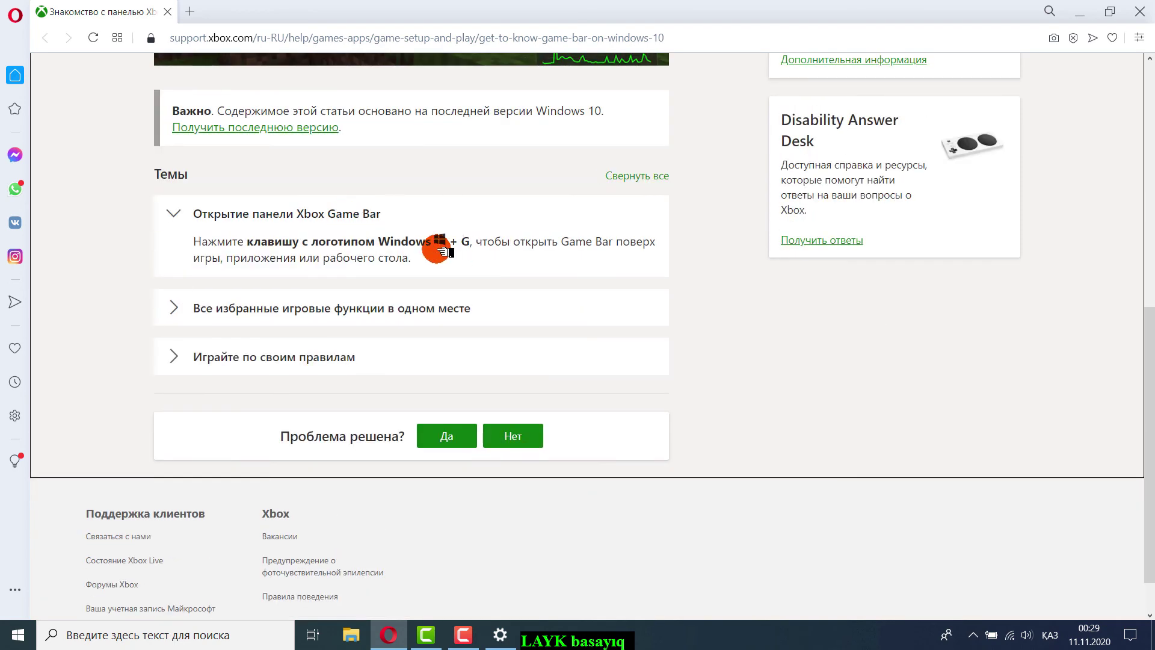
left_click(407, 309)
scroll(490, 309, "down", 5)
scroll(502, 301, "down", 5)
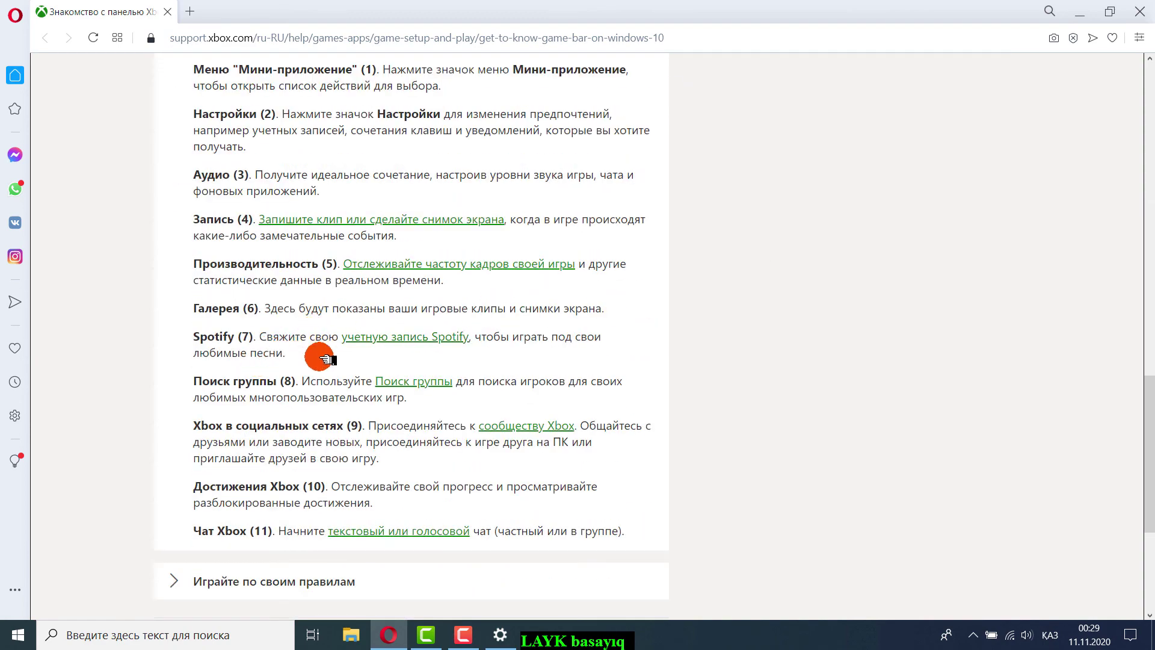
scroll(324, 359, "down", 2)
scroll(457, 290, "down", 2)
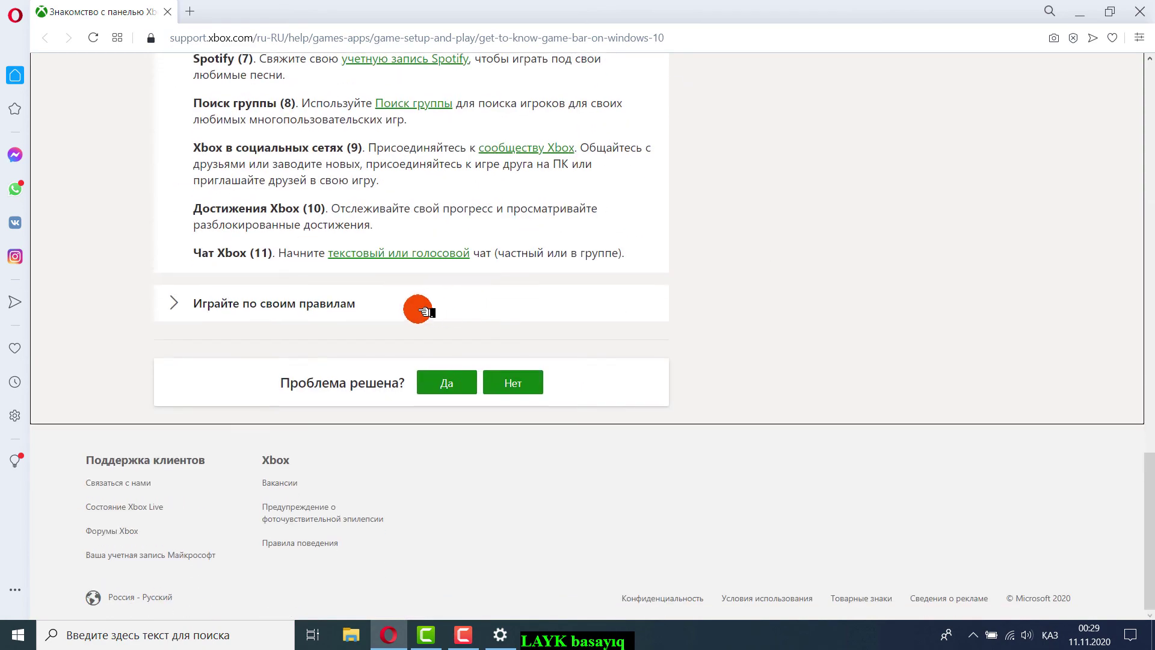
left_click(415, 302)
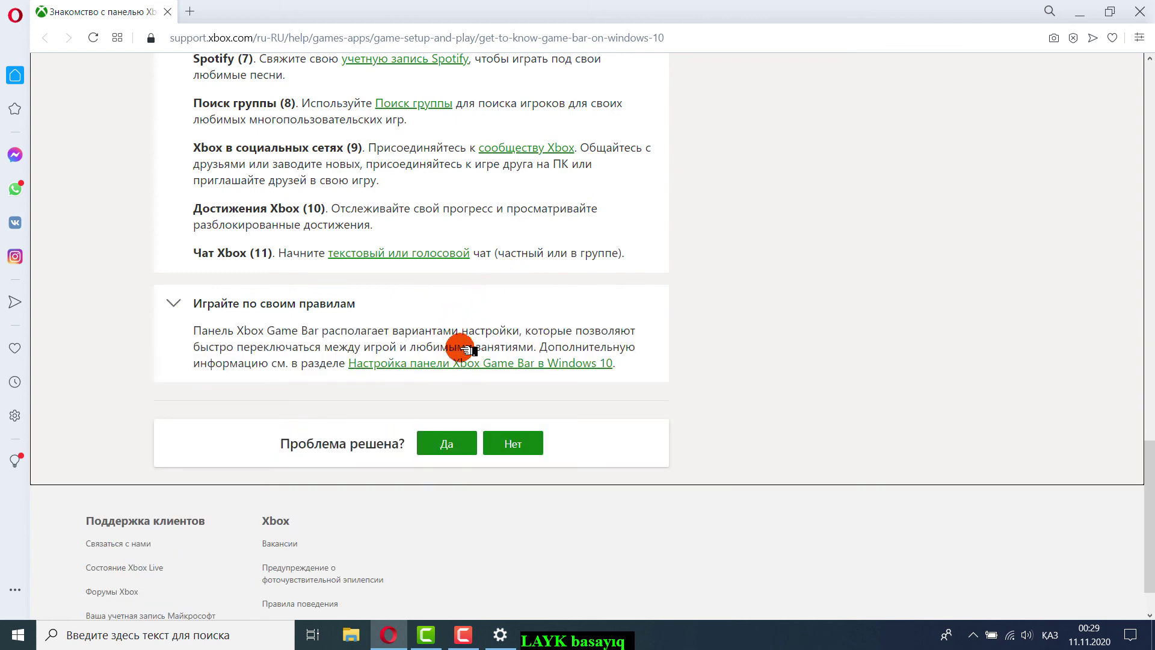
scroll(638, 287, "up", 5)
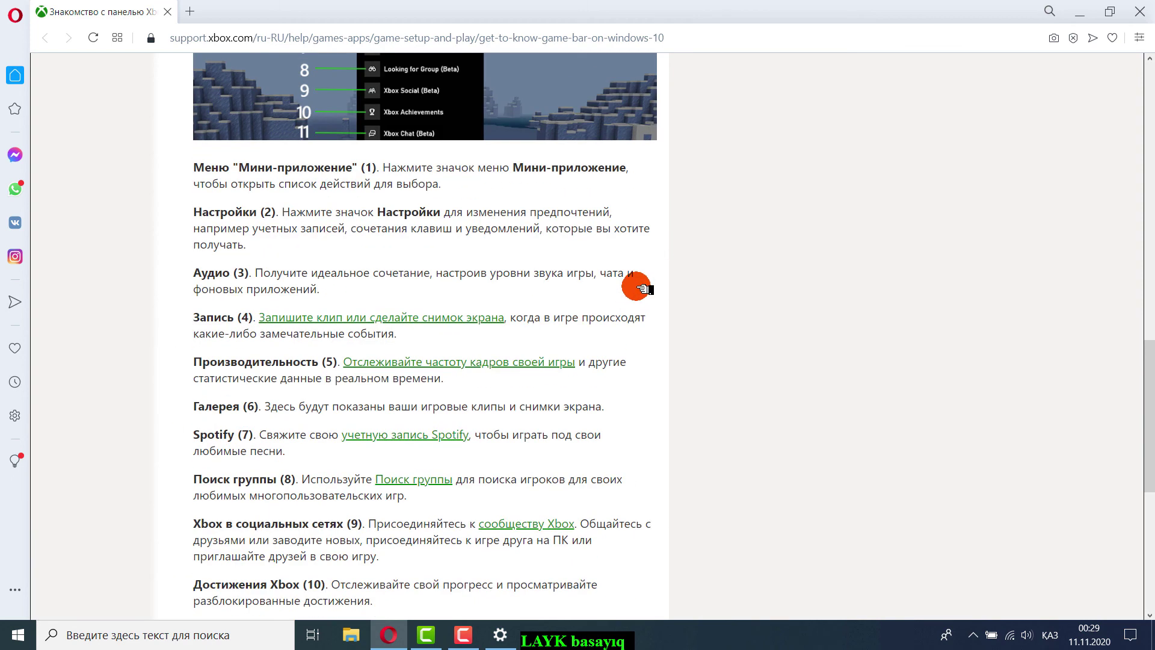
scroll(467, 383, "up", 8)
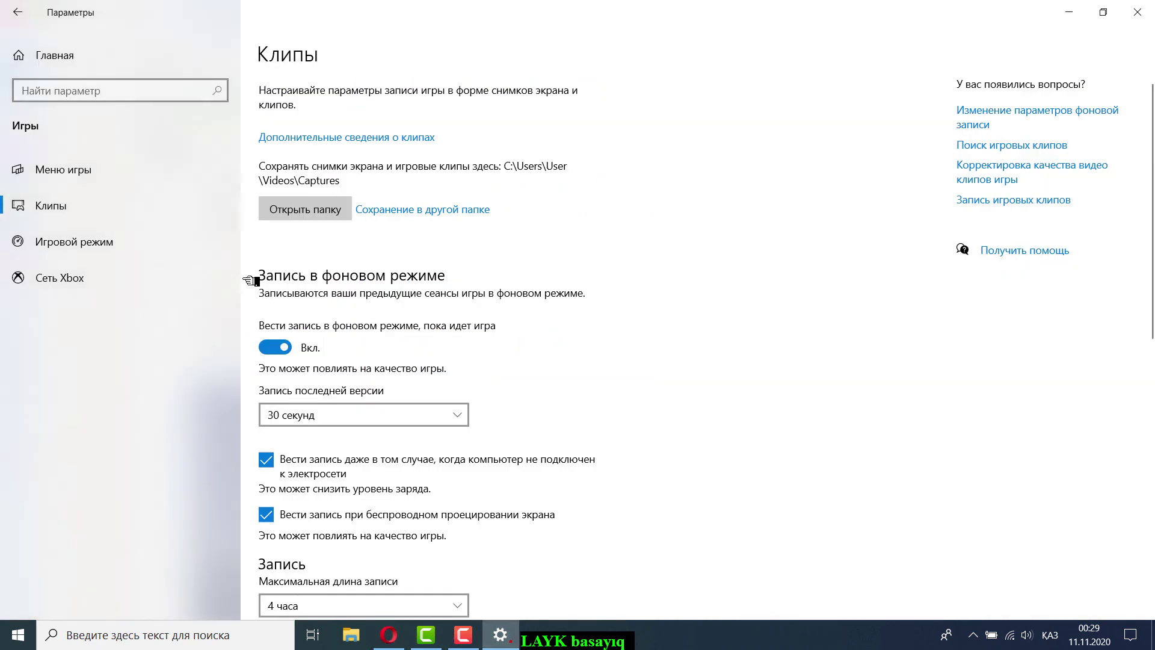
Switch back to Windows Settings and show the Меню игры page of the Игры category
left_click(500, 635)
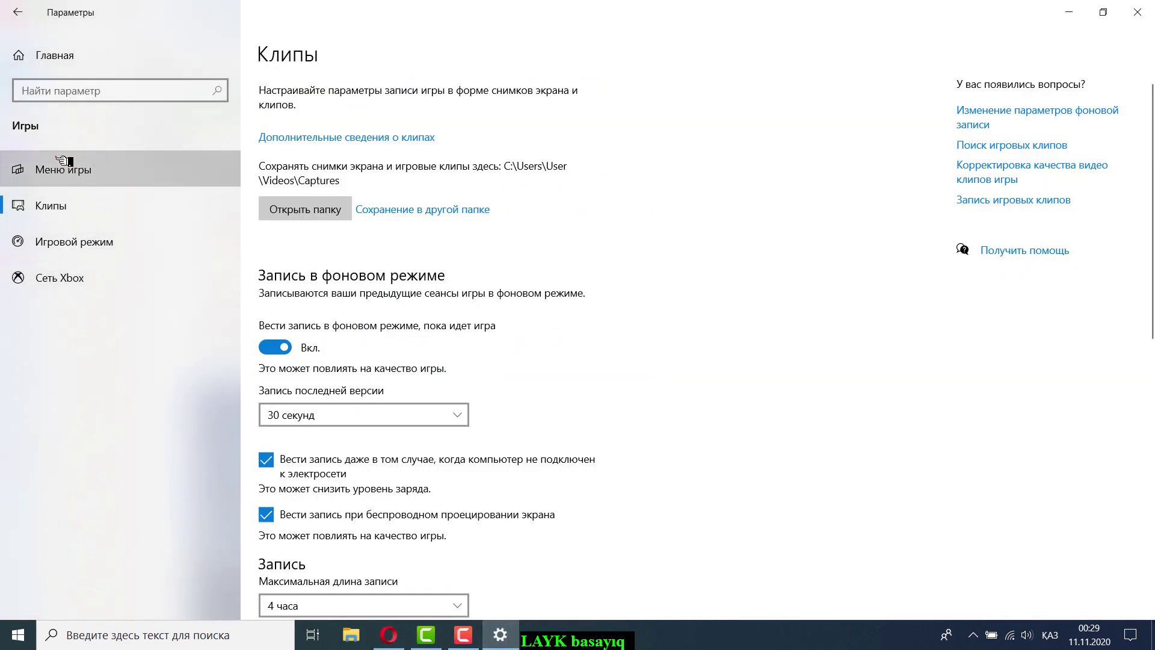
left_click(72, 167)
left_click(80, 197)
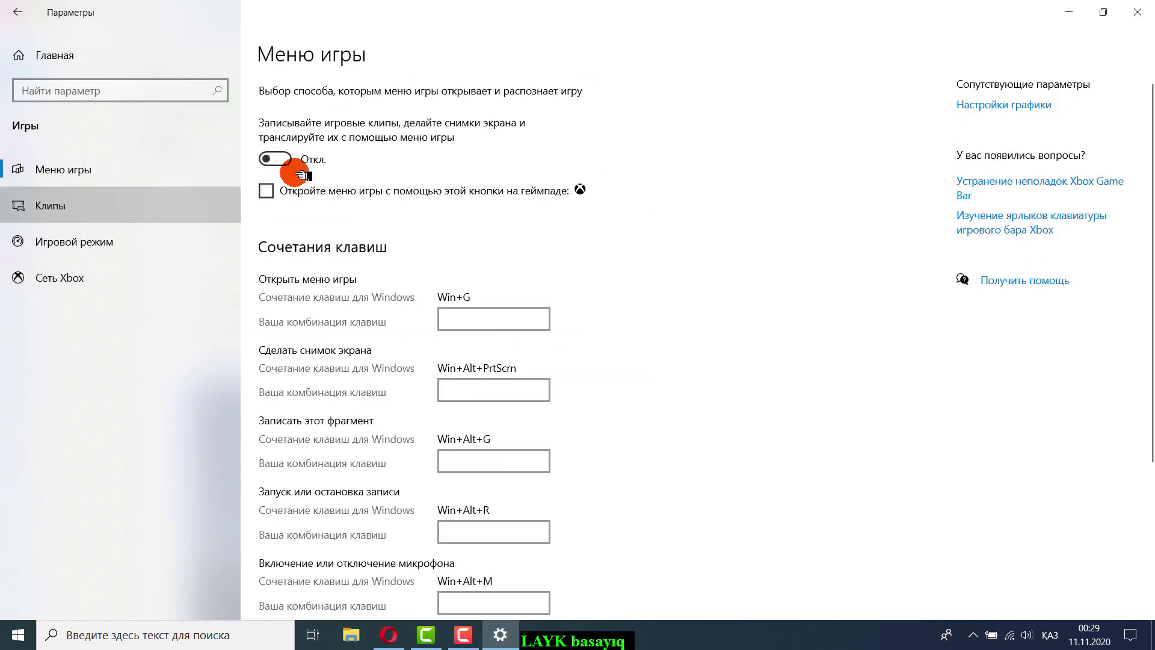